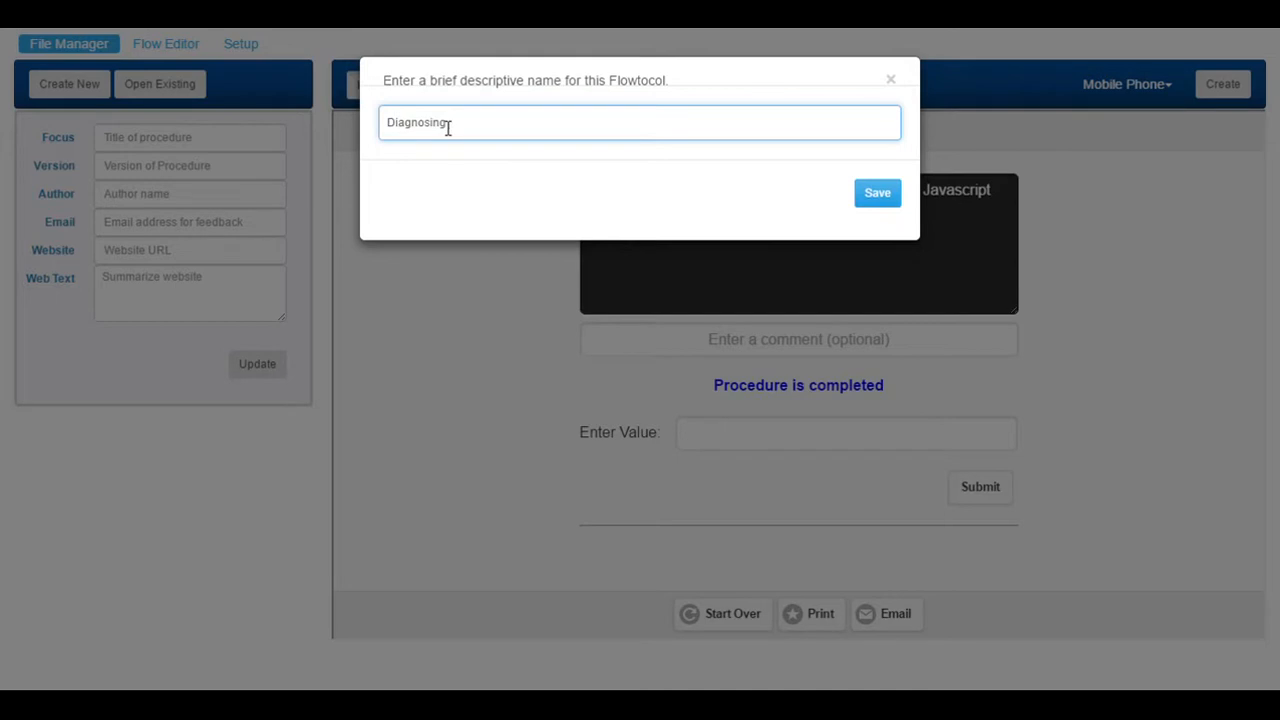
Correct and complete the name 'Diagnosing Vehicle Vibration', then save to create the procedure.
key(BackSpace)
key(BackSpace)
key(BackSpace)
key(BackSpace)
text(icle Vibration)
click(887, 198)
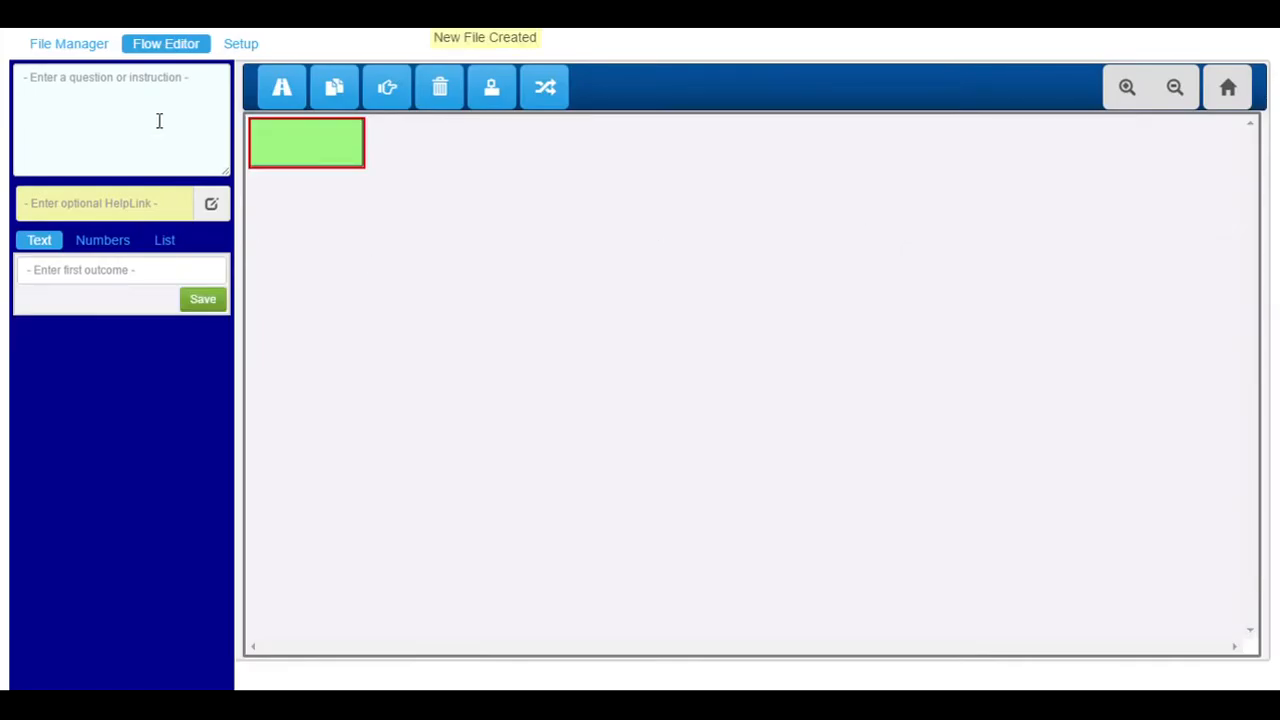
click(160, 94)
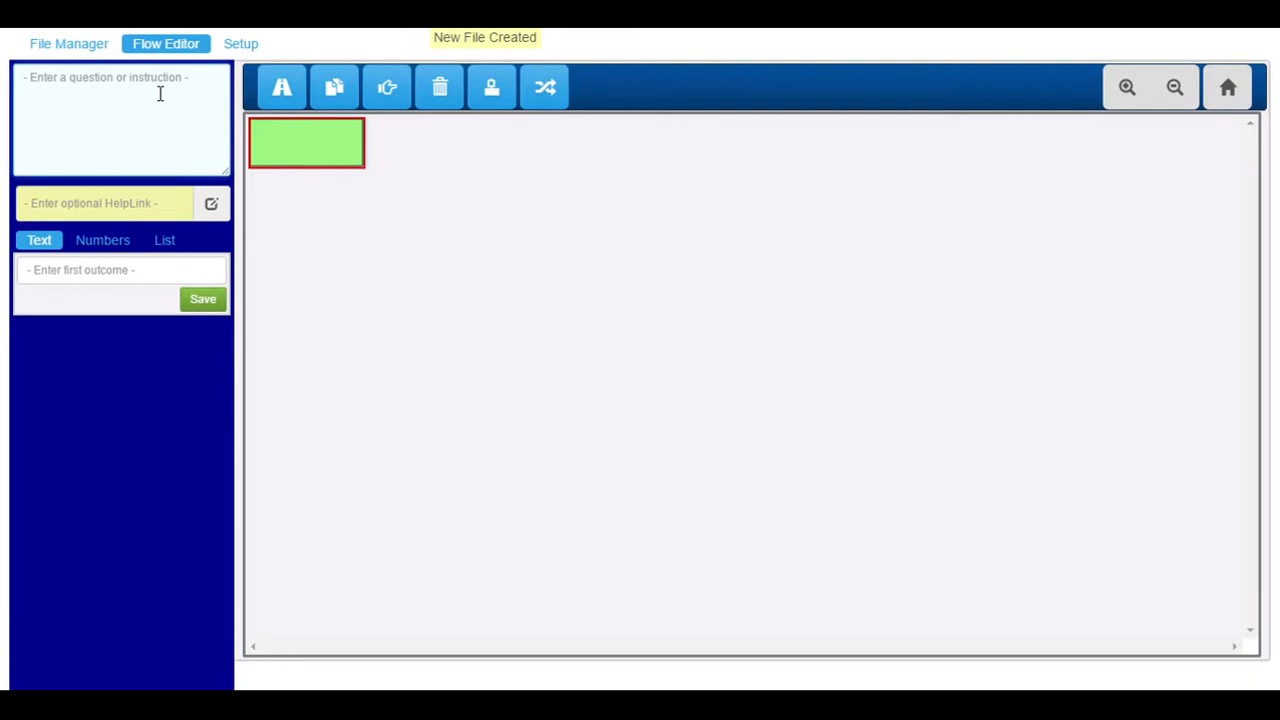
Write the opening node 'This procedure helps diagnose vehicle vibration problems.' with a Start outcome.
text(This i)
key(BackSpace)
text(procedure helps diagnose)
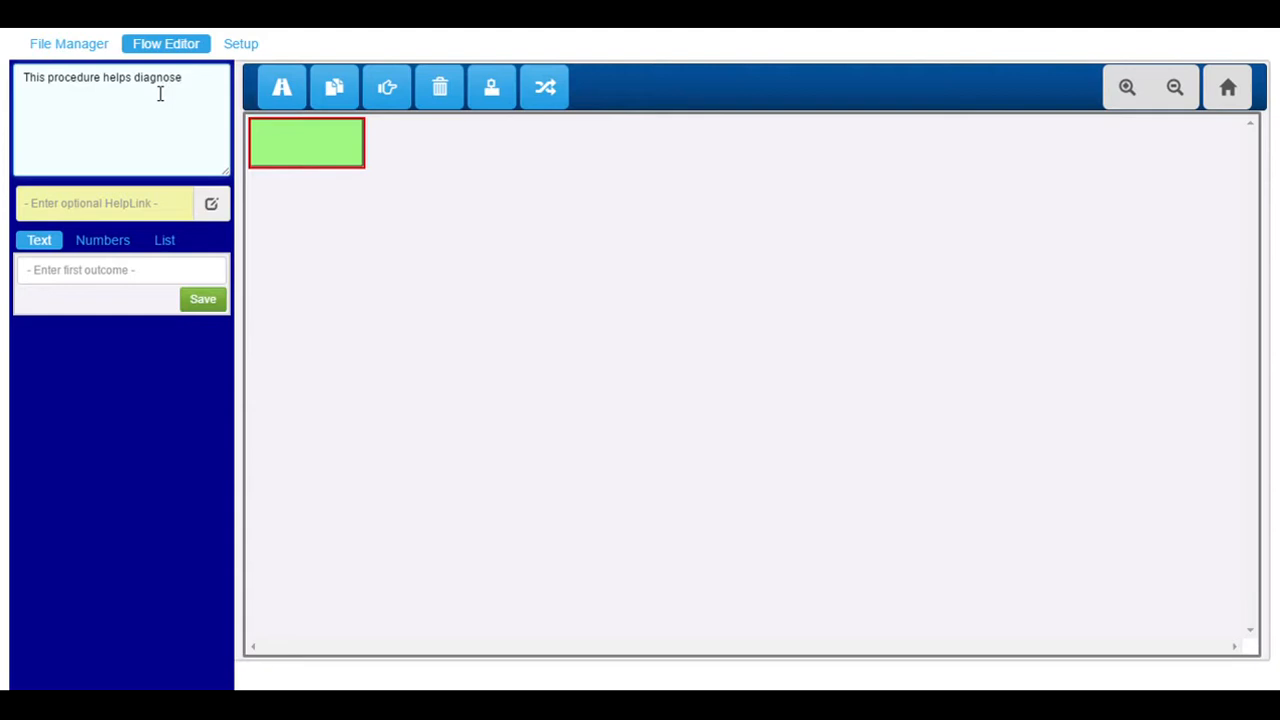
text( vehicle vibration problems)
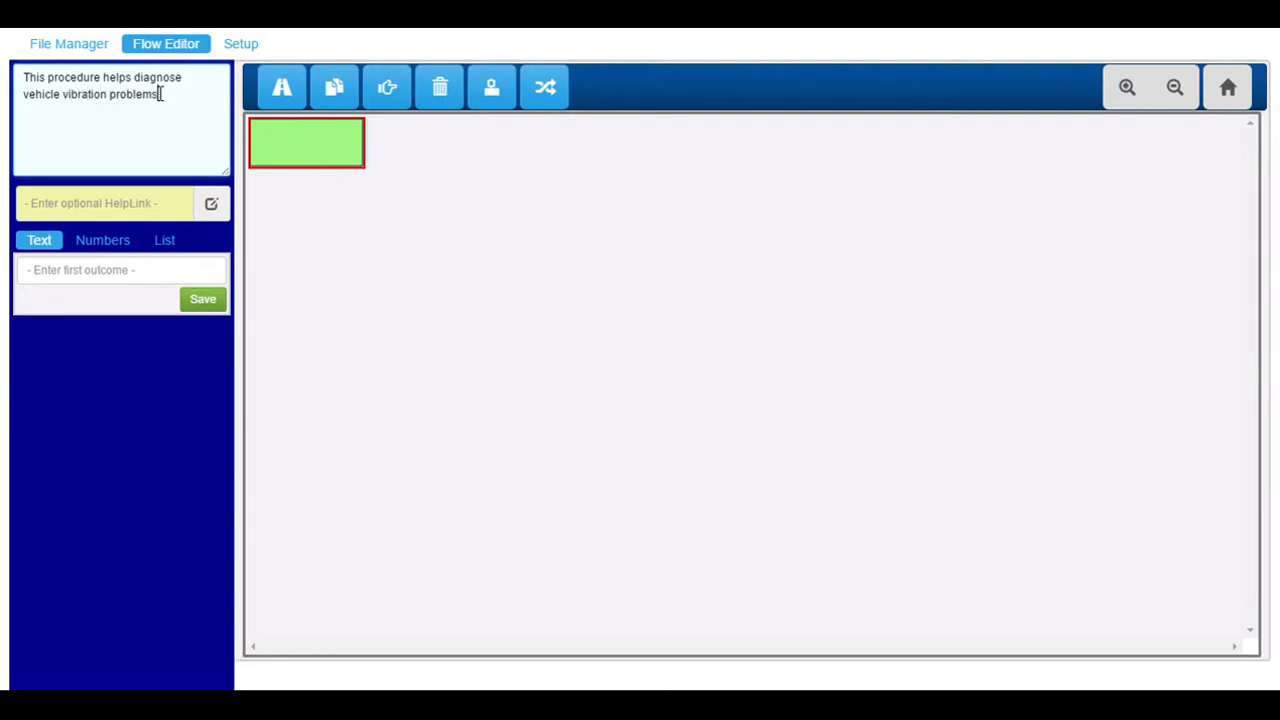
text(.)
click(94, 282)
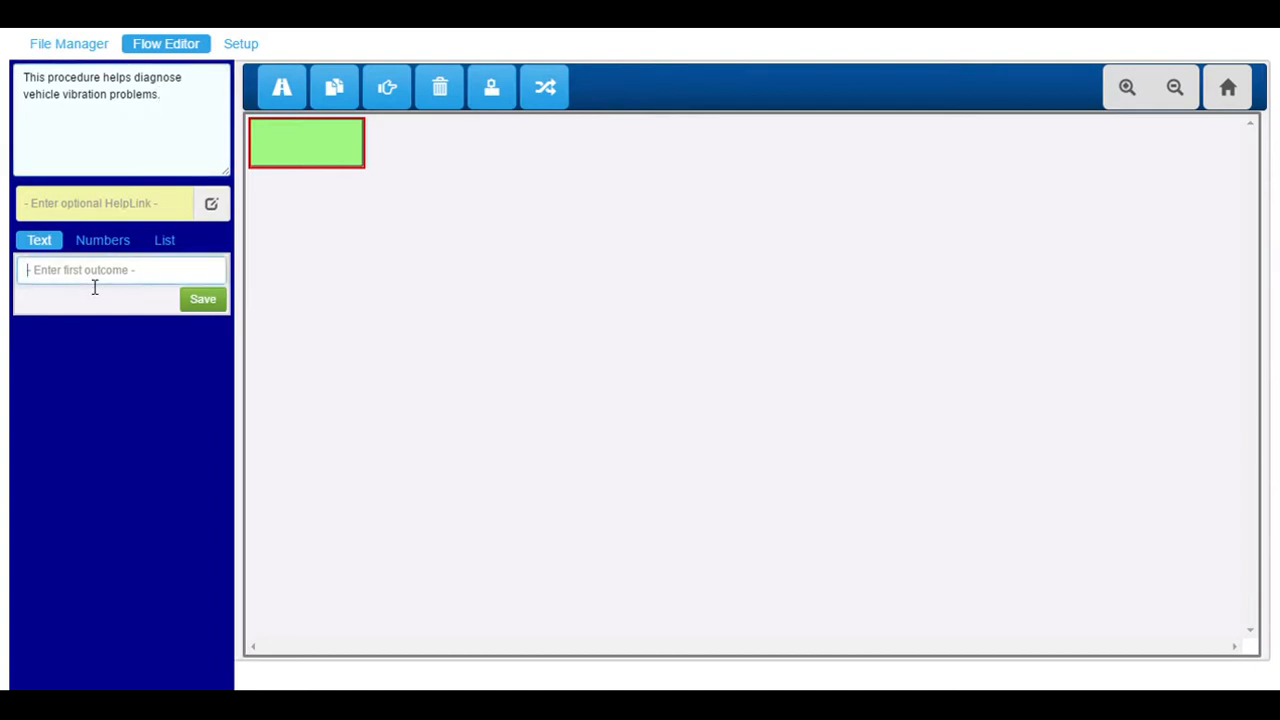
text(Start)
click(202, 330)
click(161, 105)
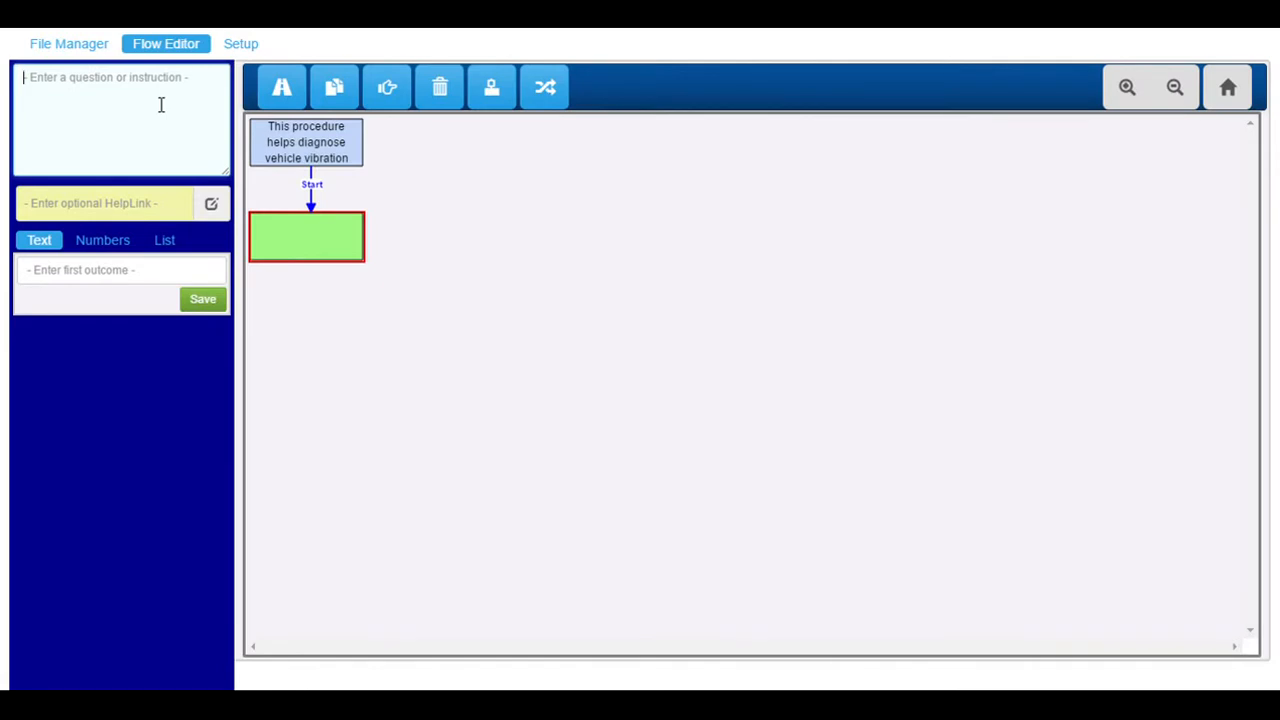
Add the tire-pressure and road-test step with an OK outcome, then enter 'Where is the vibration noticed?'.
text(Set tire )
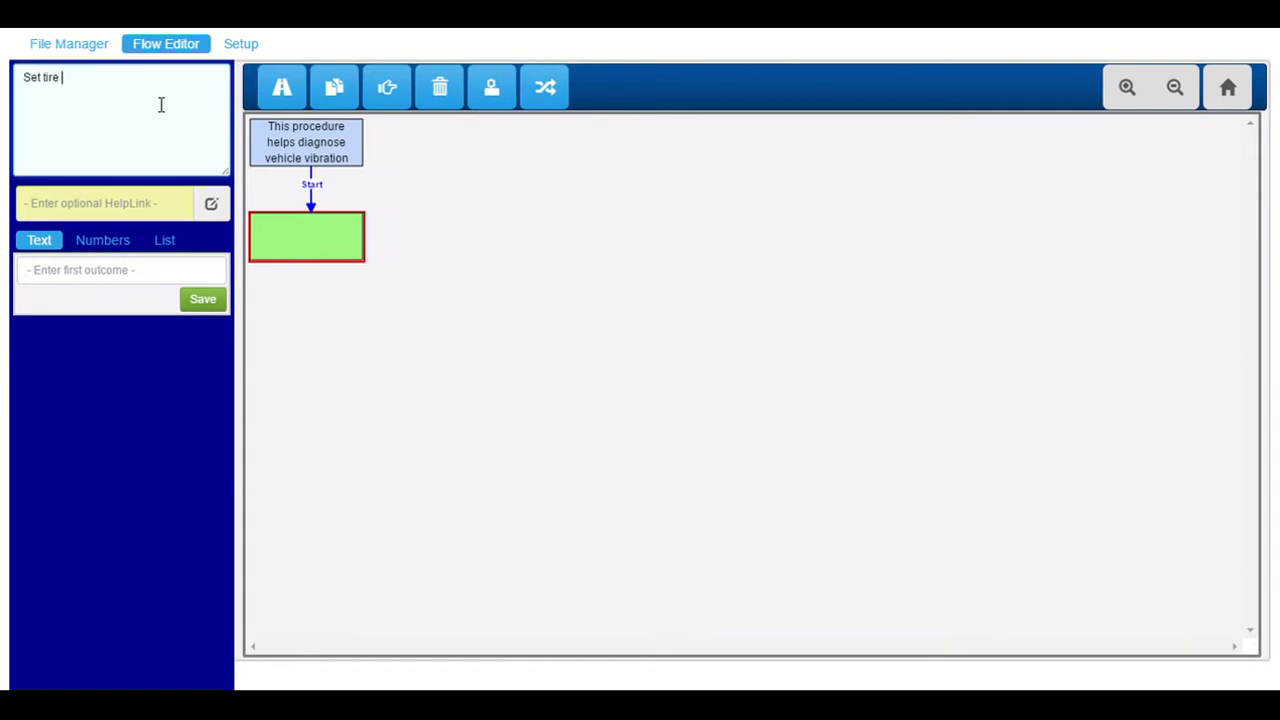
text(pressures to vehicle manufacture)
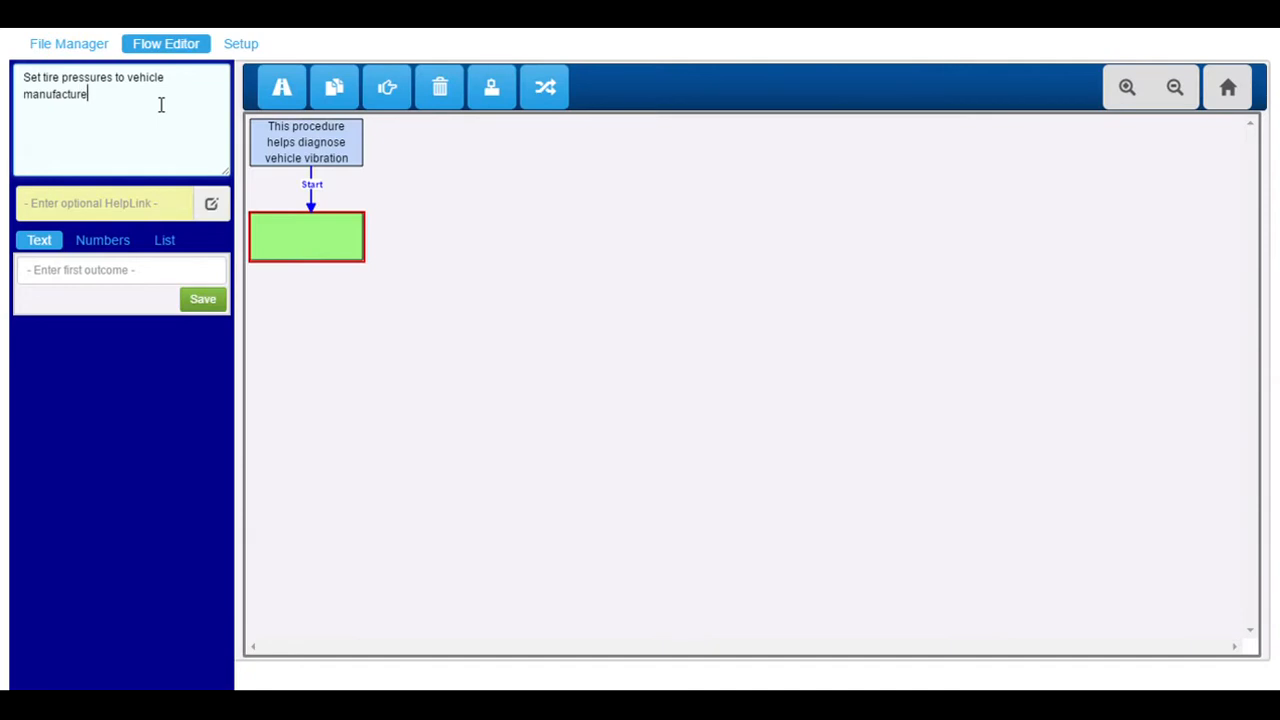
text(r's inflation pressure and road t)
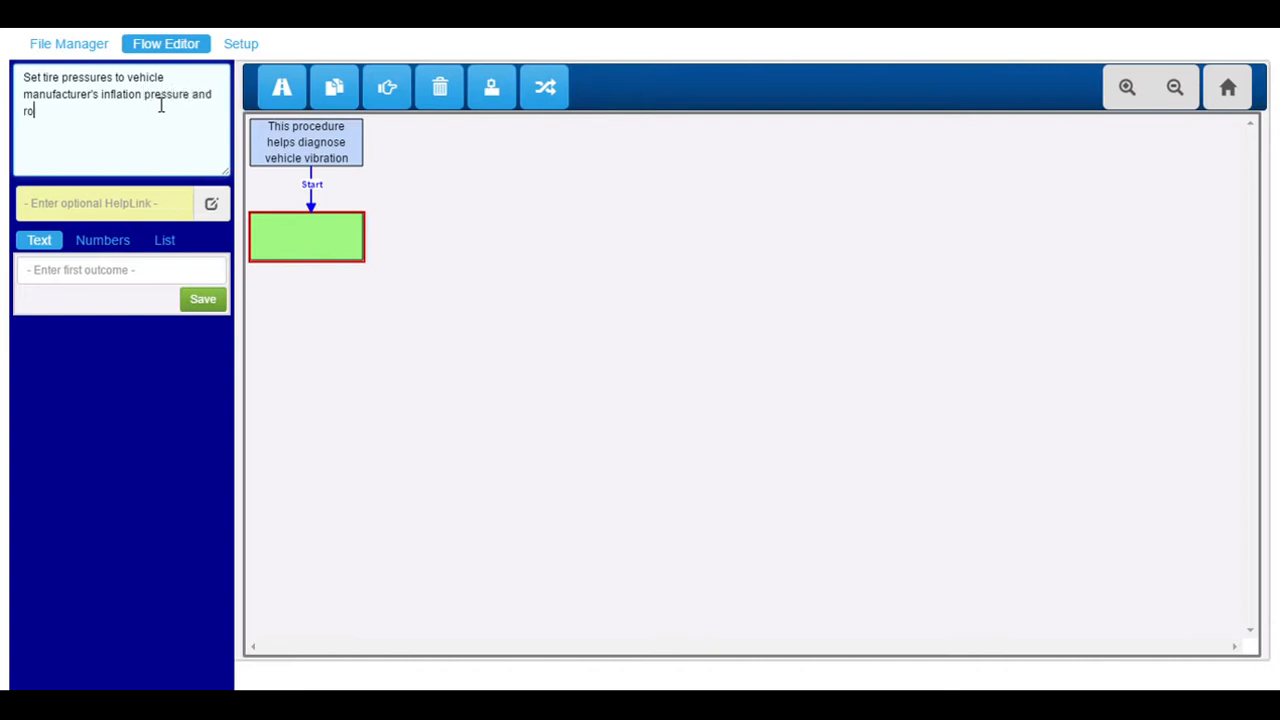
text(est.)
click(139, 270)
text(OK)
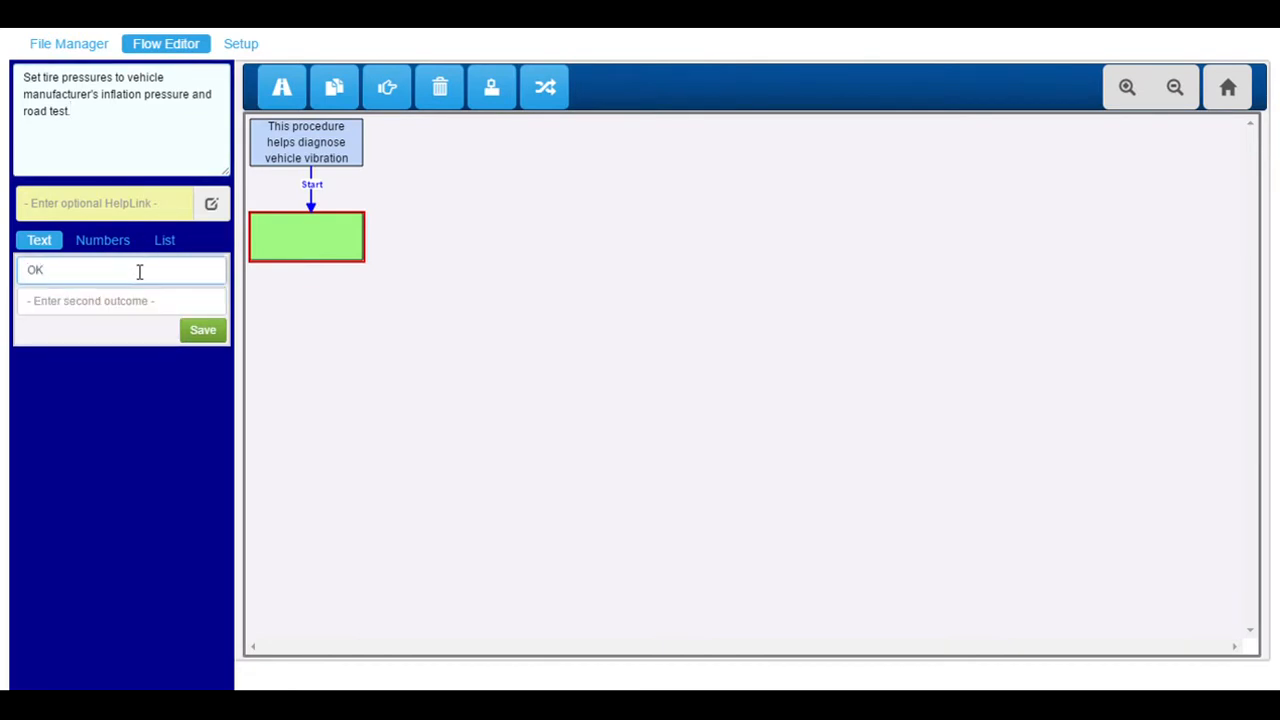
click(198, 333)
click(125, 92)
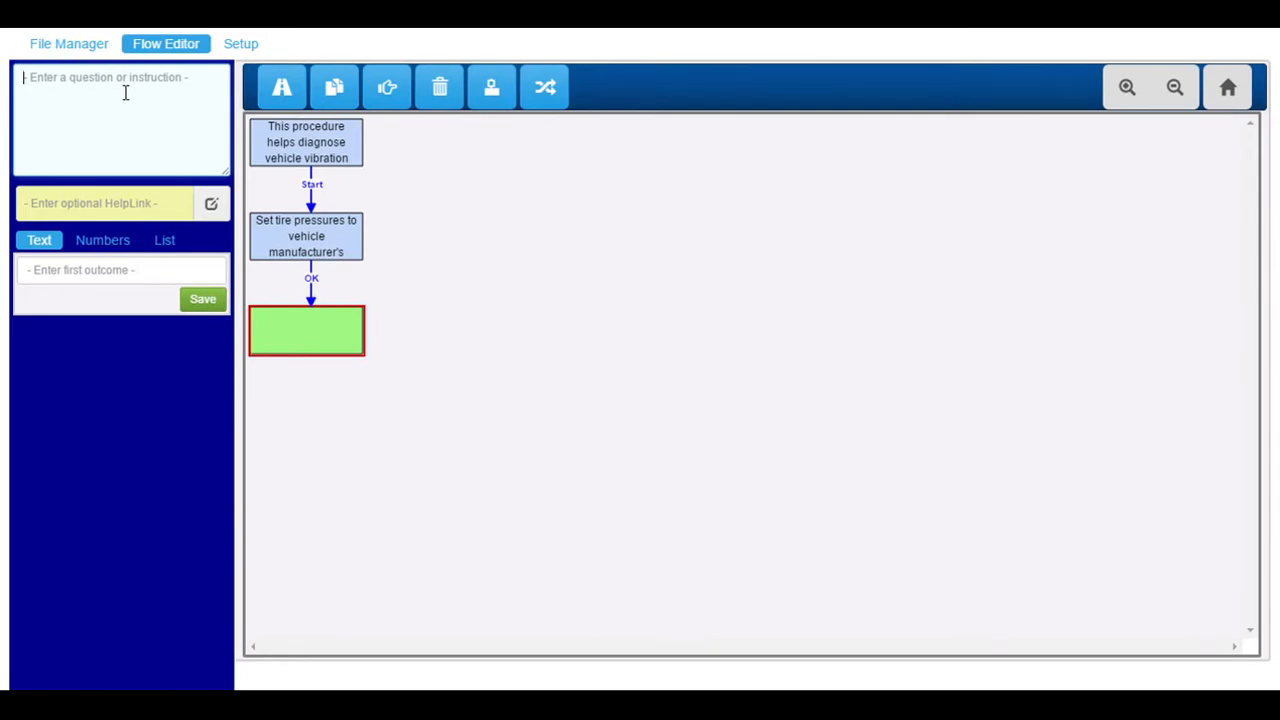
text(Where is the vibration noticed)
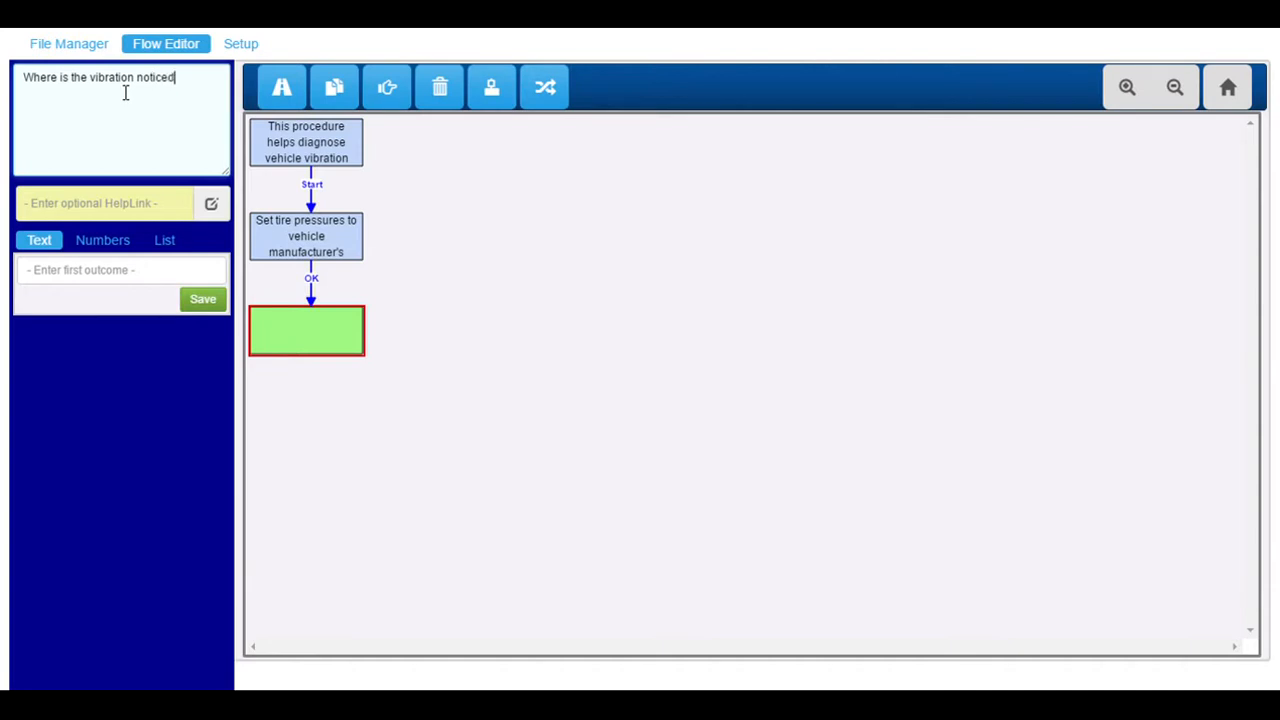
text(?)
Give the question the outcomes 'Through Steering Wheel' and 'Through Seats/Floor' and save it.
click(75, 275)
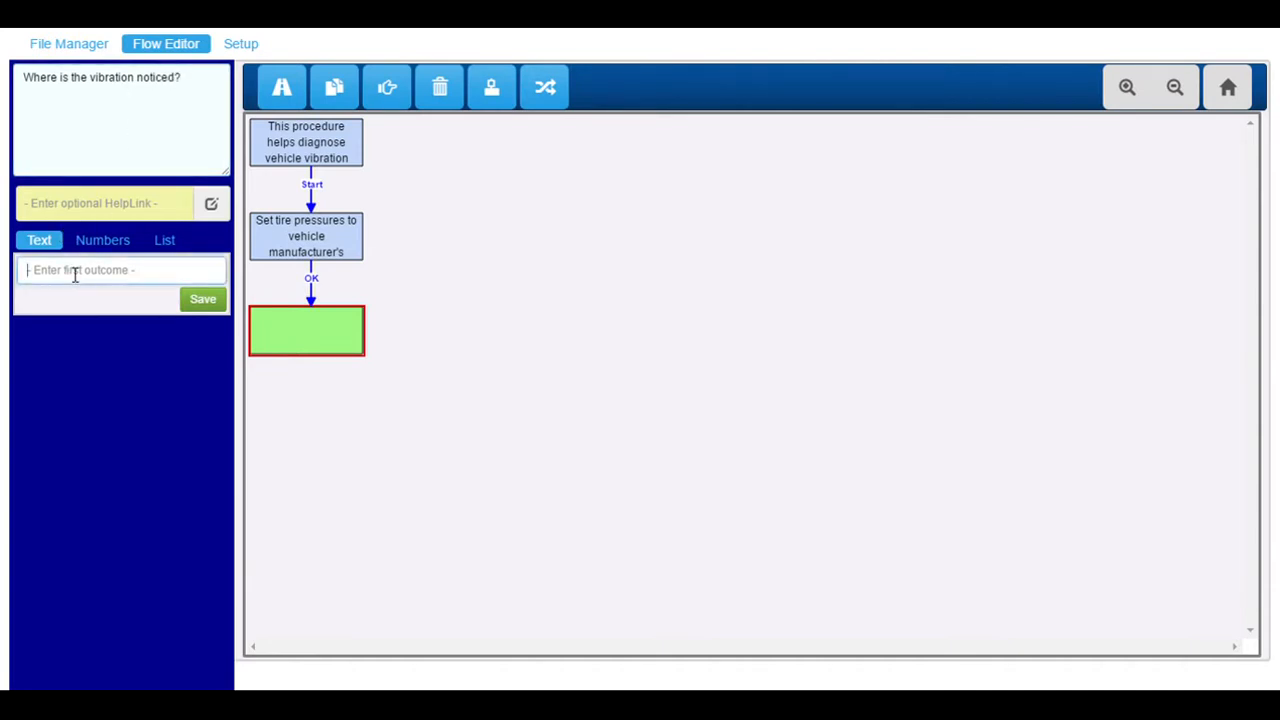
text(Through Steering Wheel)
key(Tab)
text(Through )
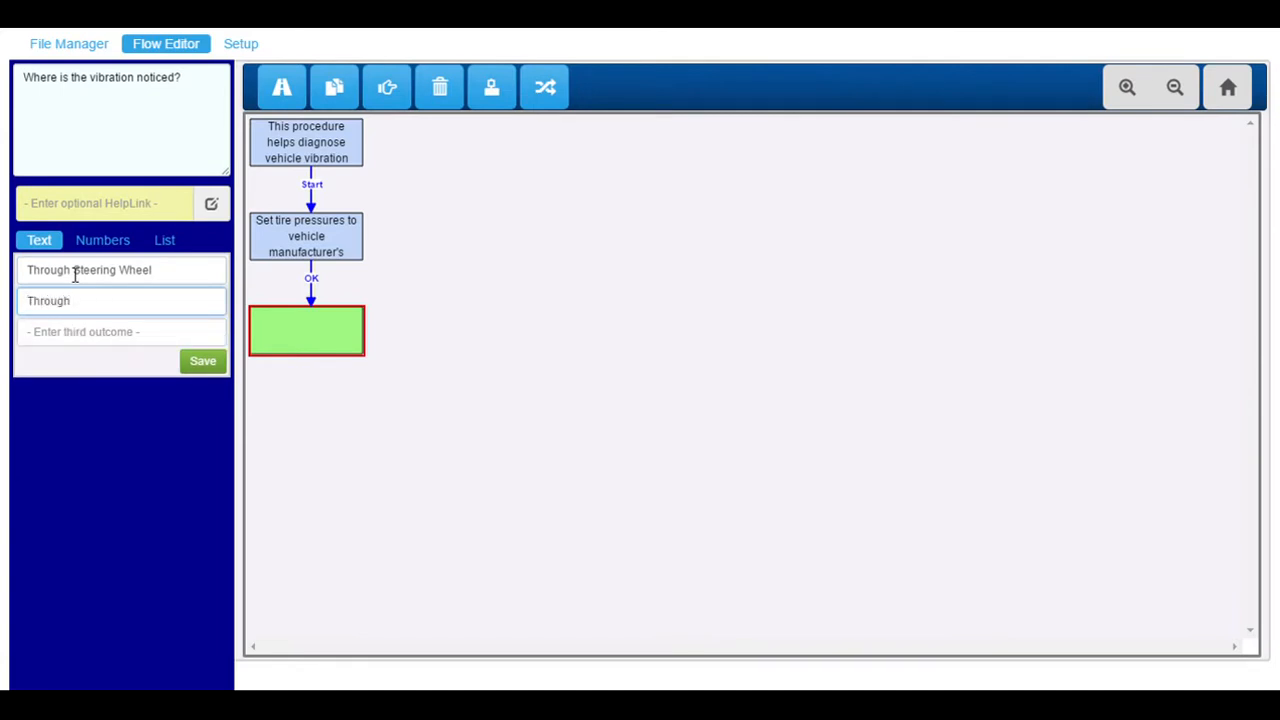
text(Seats/Floor)
click(199, 363)
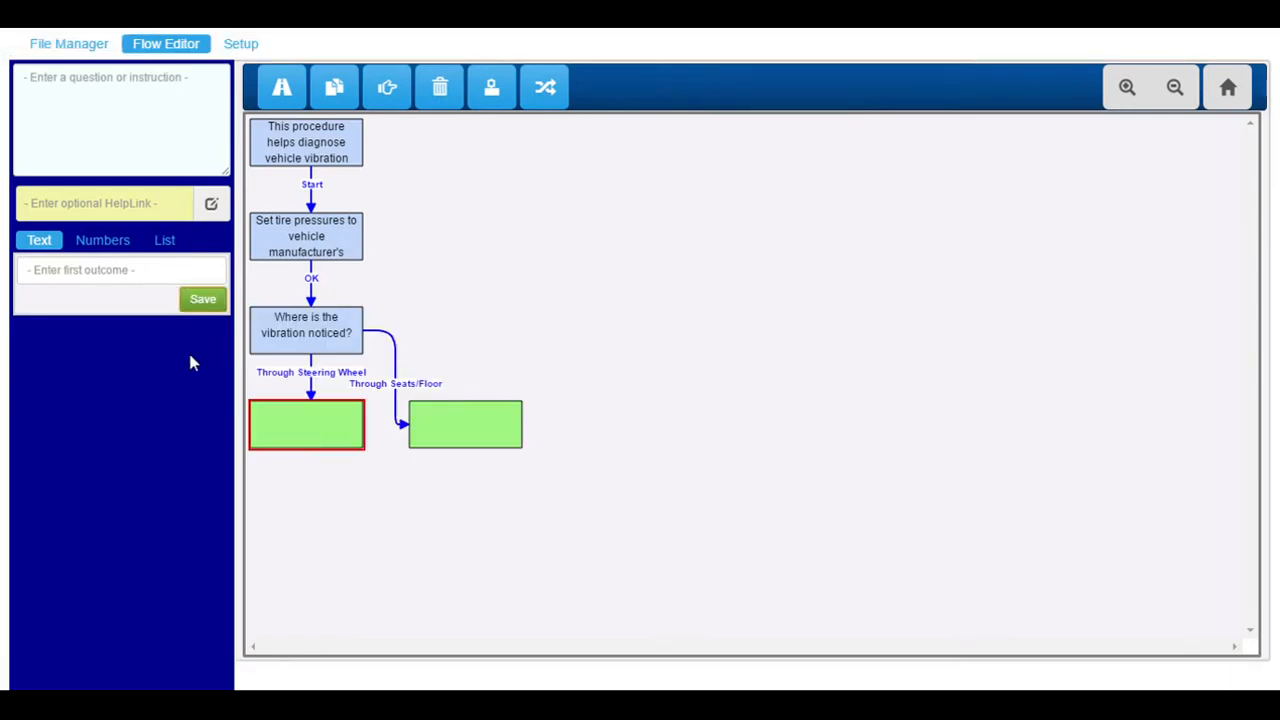
Add the step 'Start with the front axle' with an OK outcome.
click(152, 105)
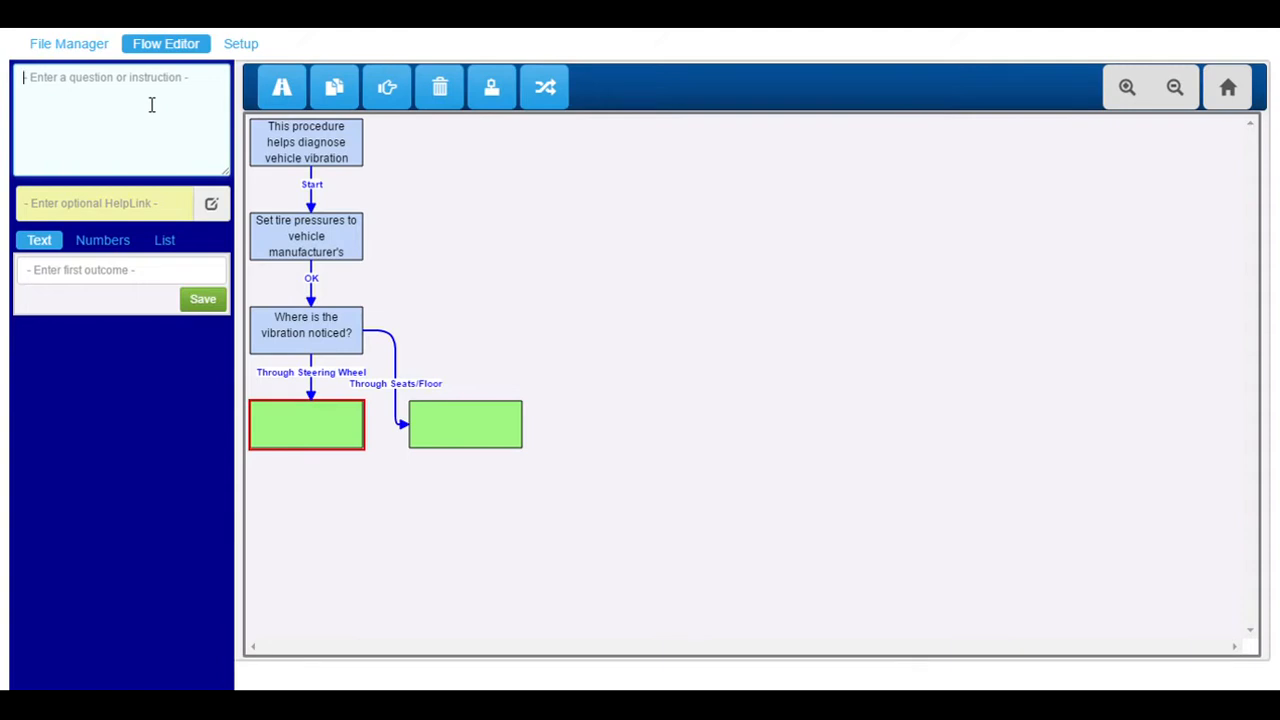
text(Start with the front axle.)
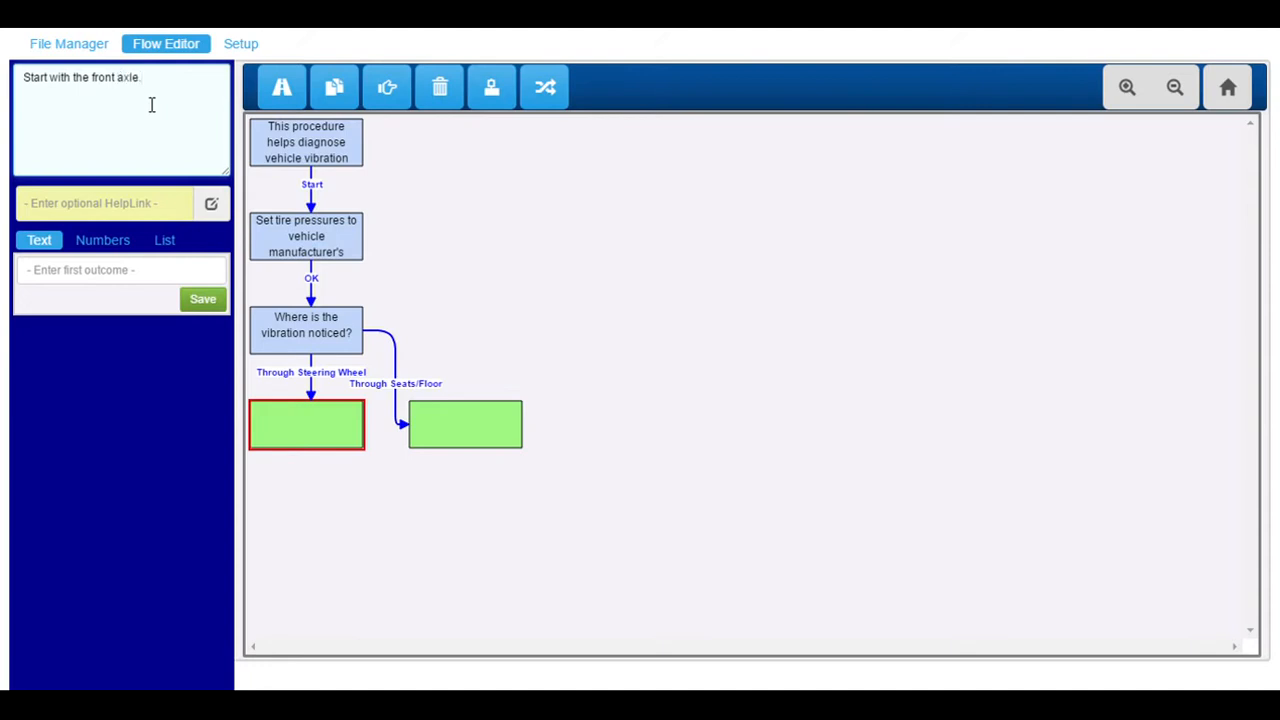
click(145, 282)
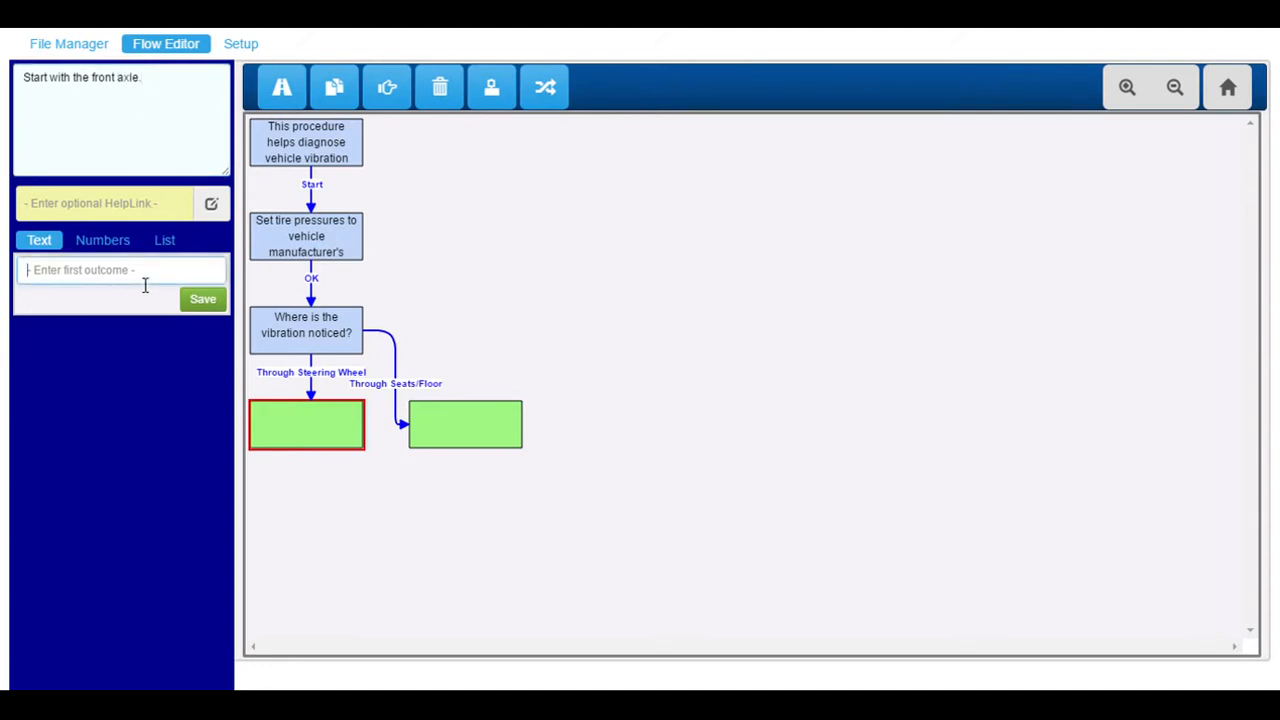
text(OK)
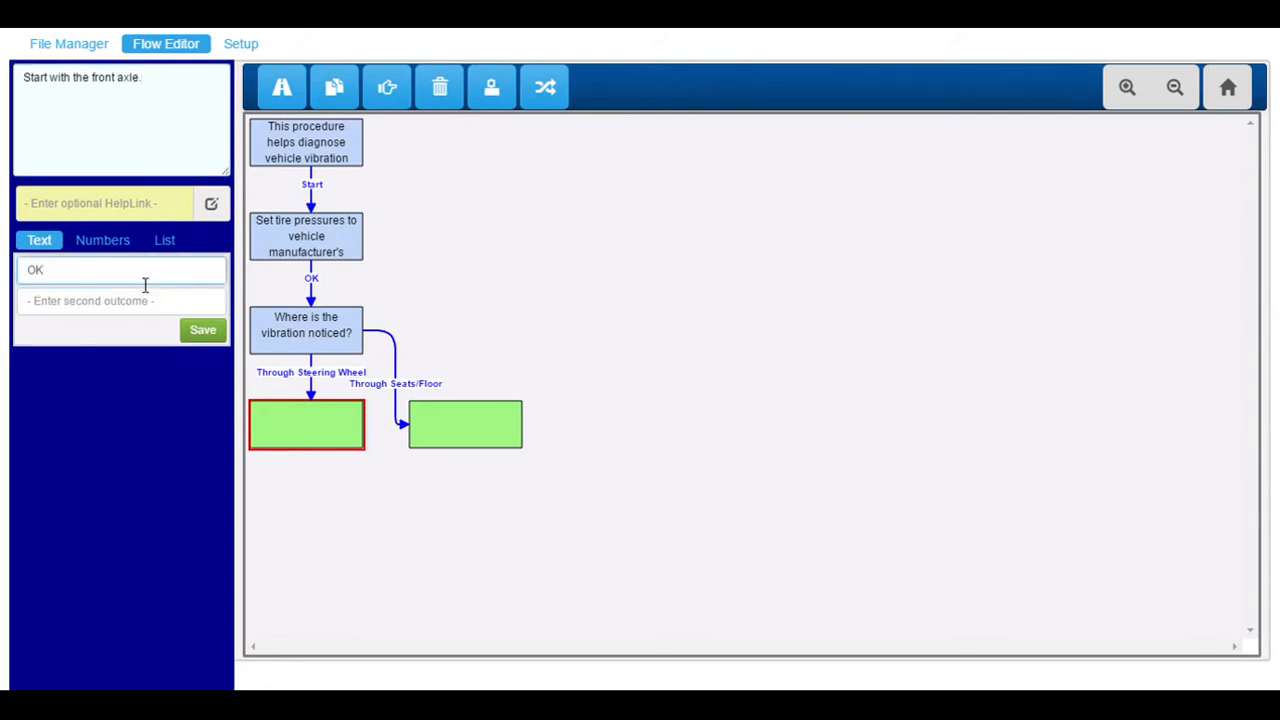
click(205, 332)
Fill the Seats/Floor branch with 'Start with the rear axle.' and an OK outcome.
click(500, 433)
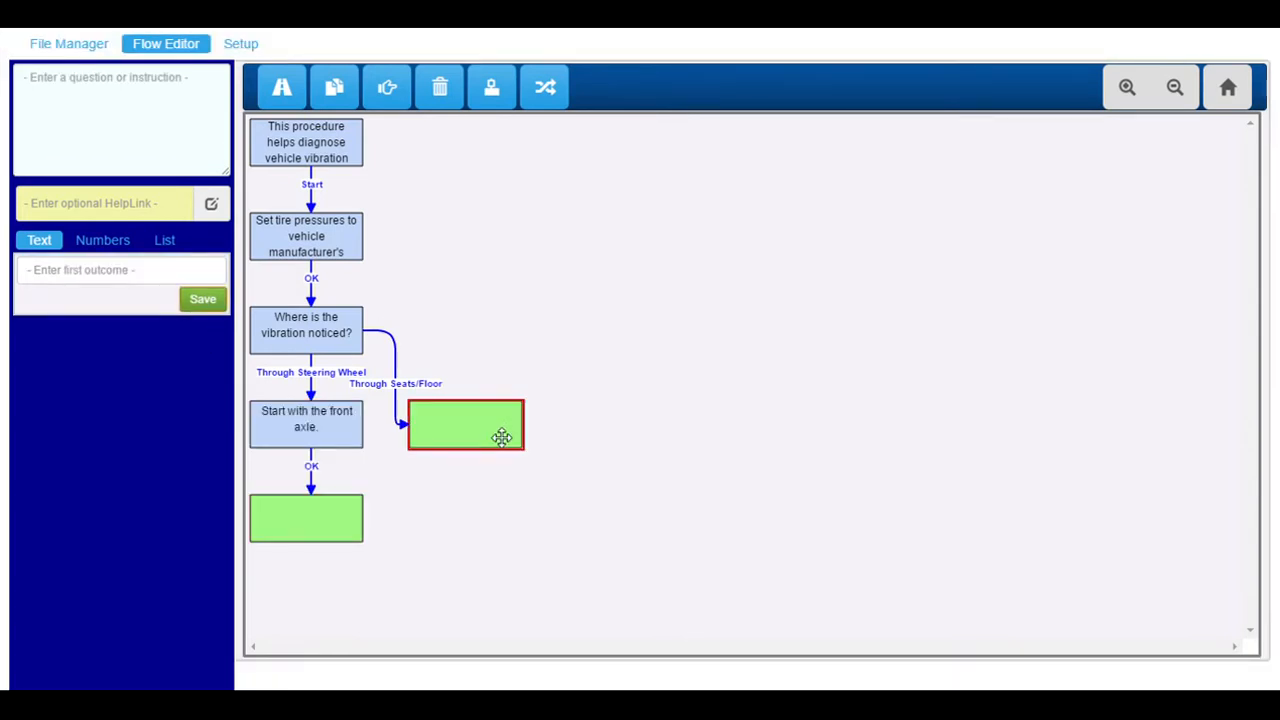
click(138, 116)
text(Start with teh)
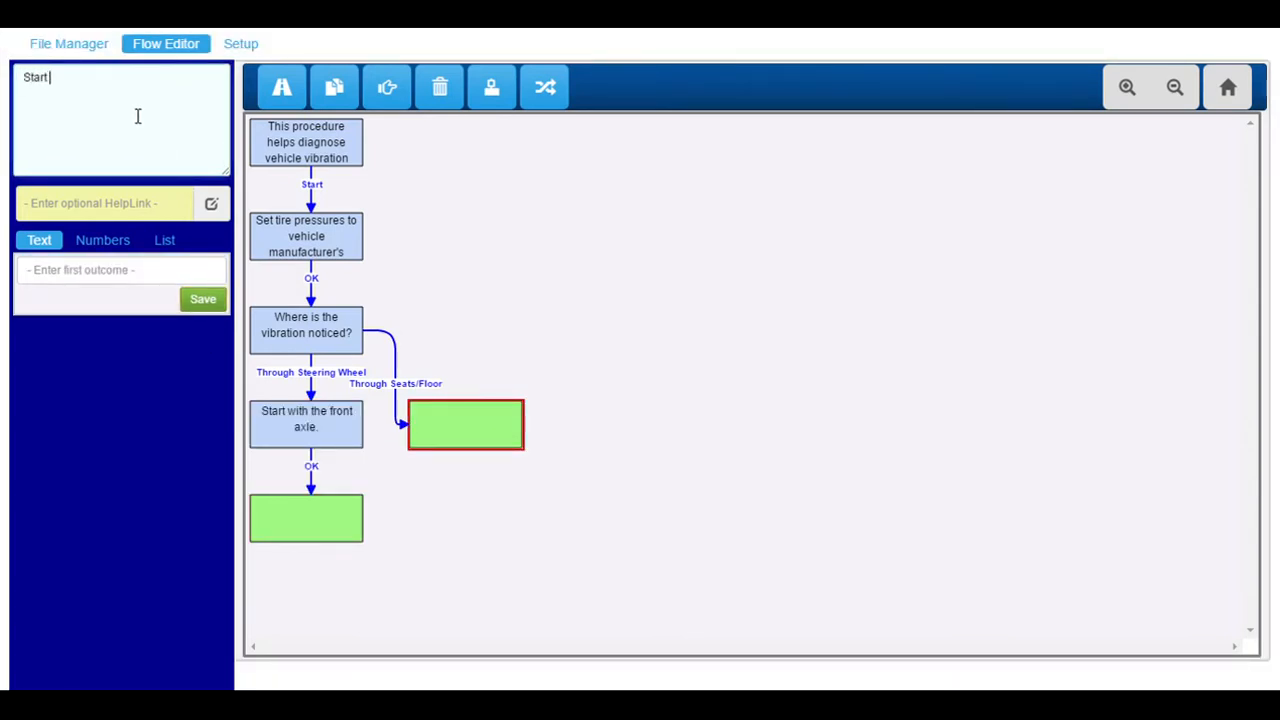
key(BackSpace)
key(BackSpace)
text(he rear axle.)
click(147, 272)
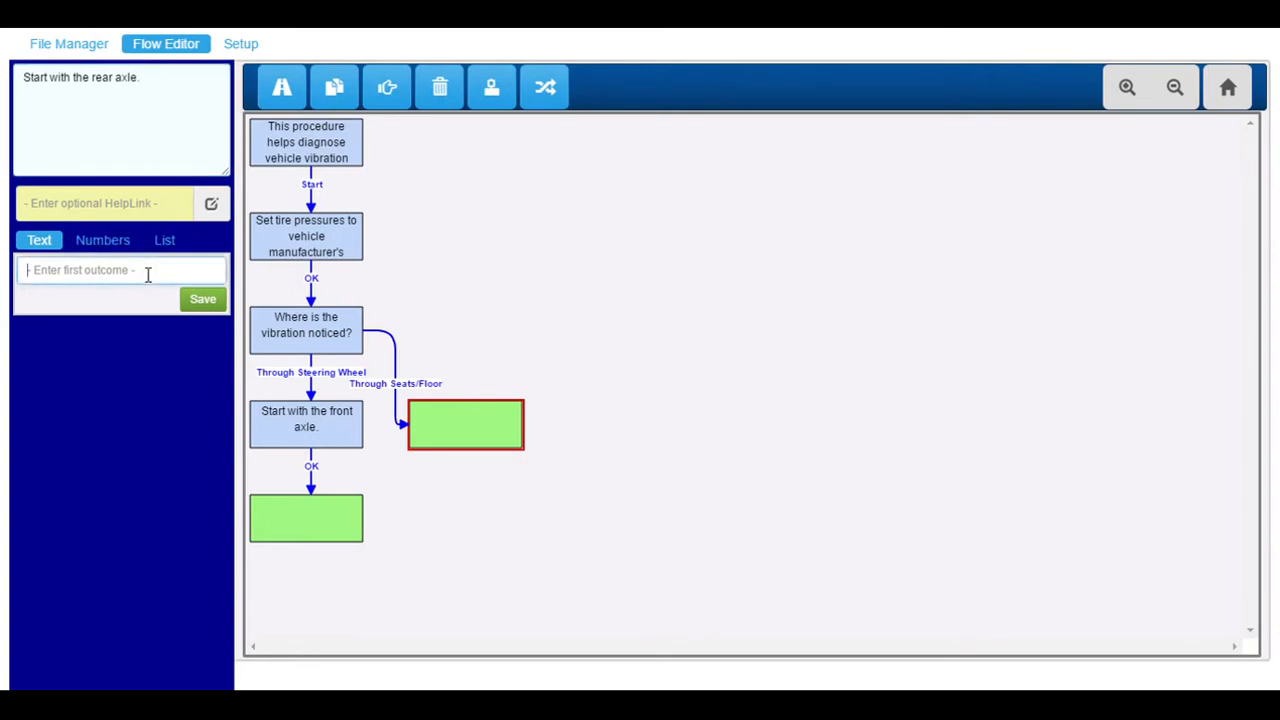
text(OK)
click(200, 331)
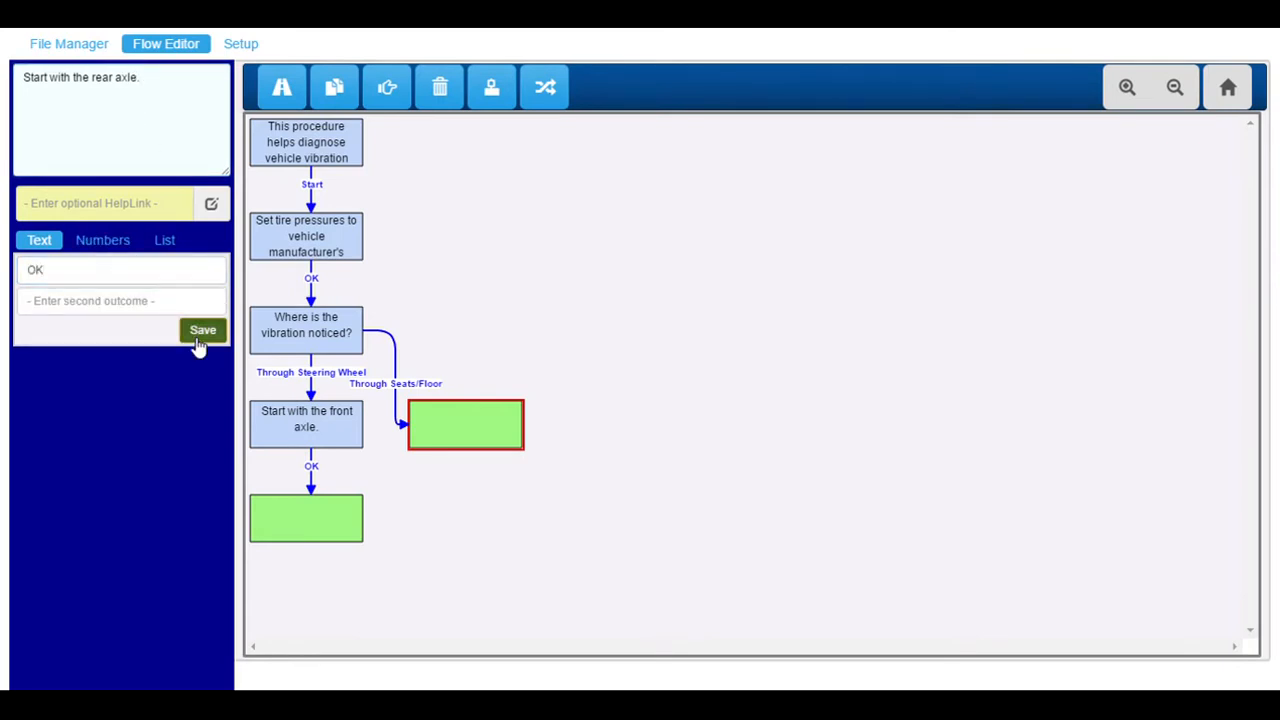
click(307, 516)
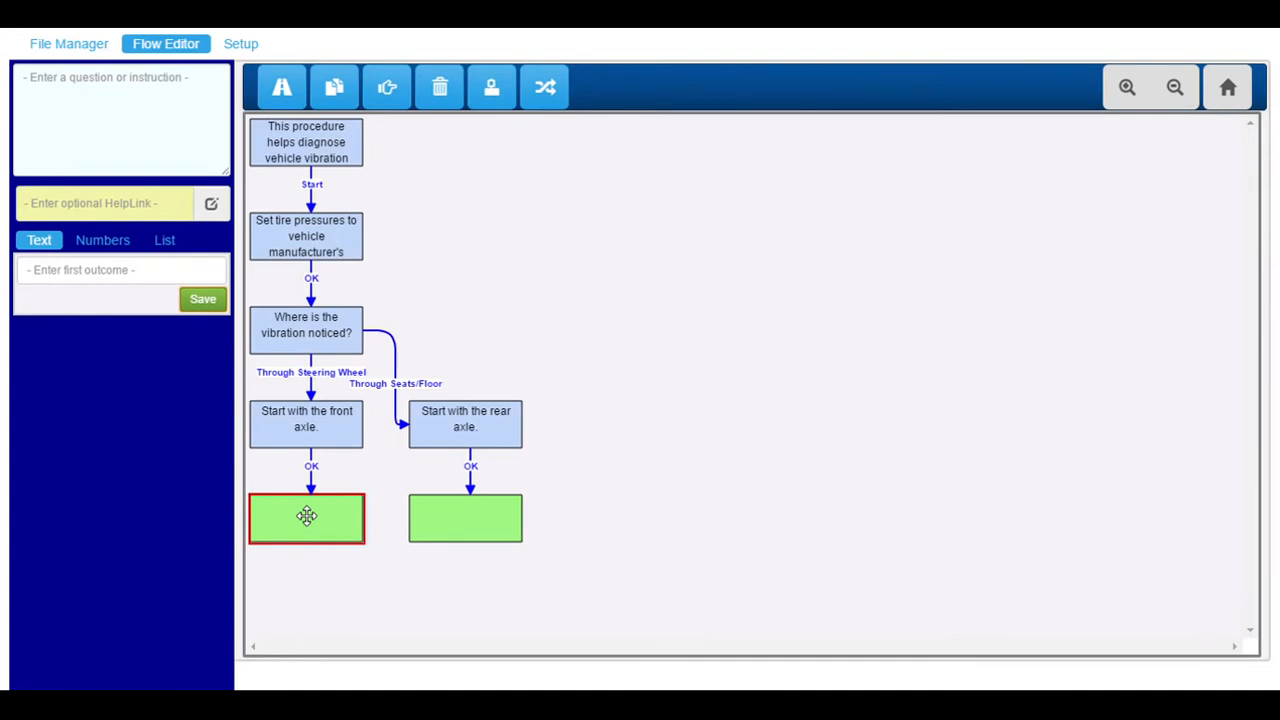
Enter 'What recent changes have been made to the vehicle?' with outcomes Tires, Wheels and Vehicle Service.
click(114, 133)
text(What recent changes)
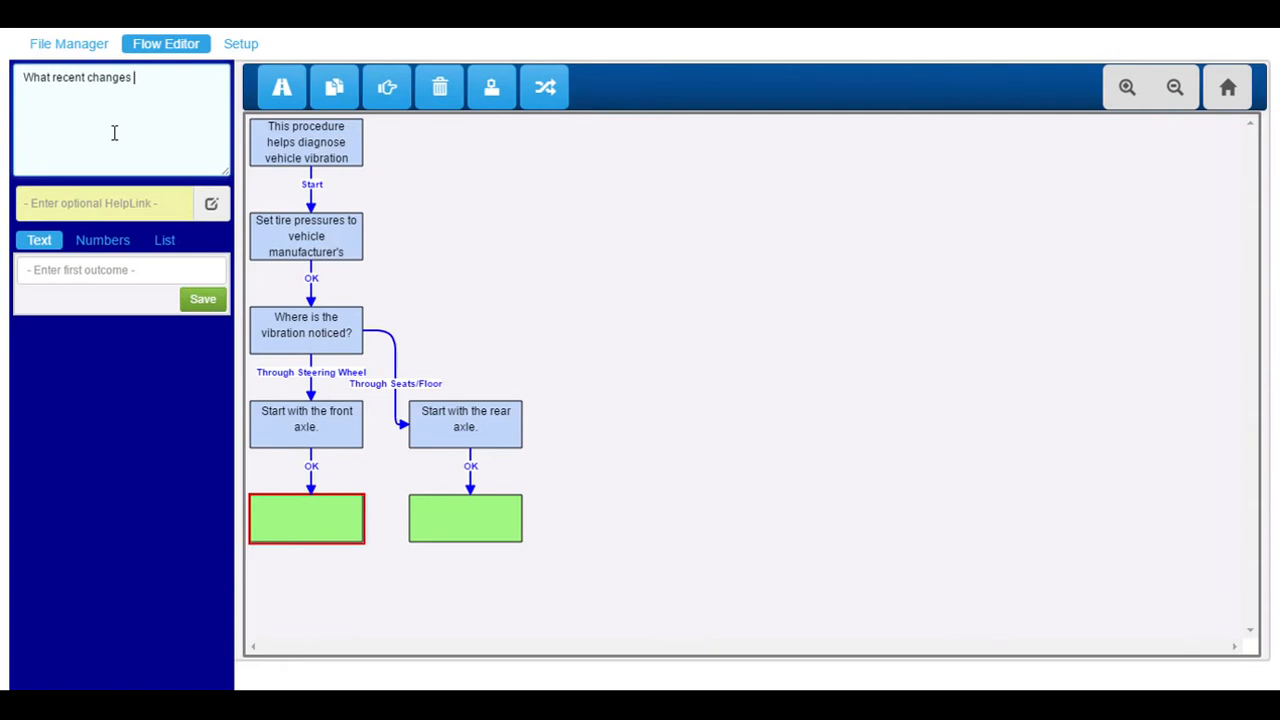
text( have been made to)
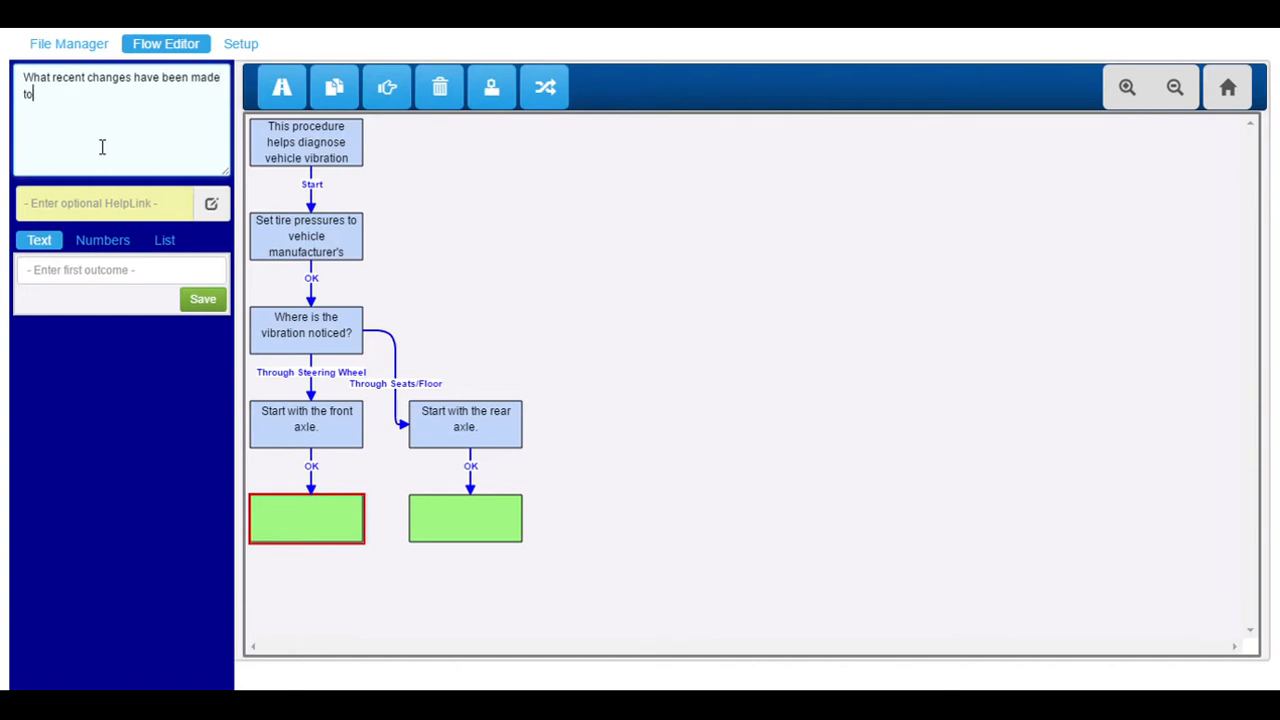
text( the vehicle?)
click(118, 279)
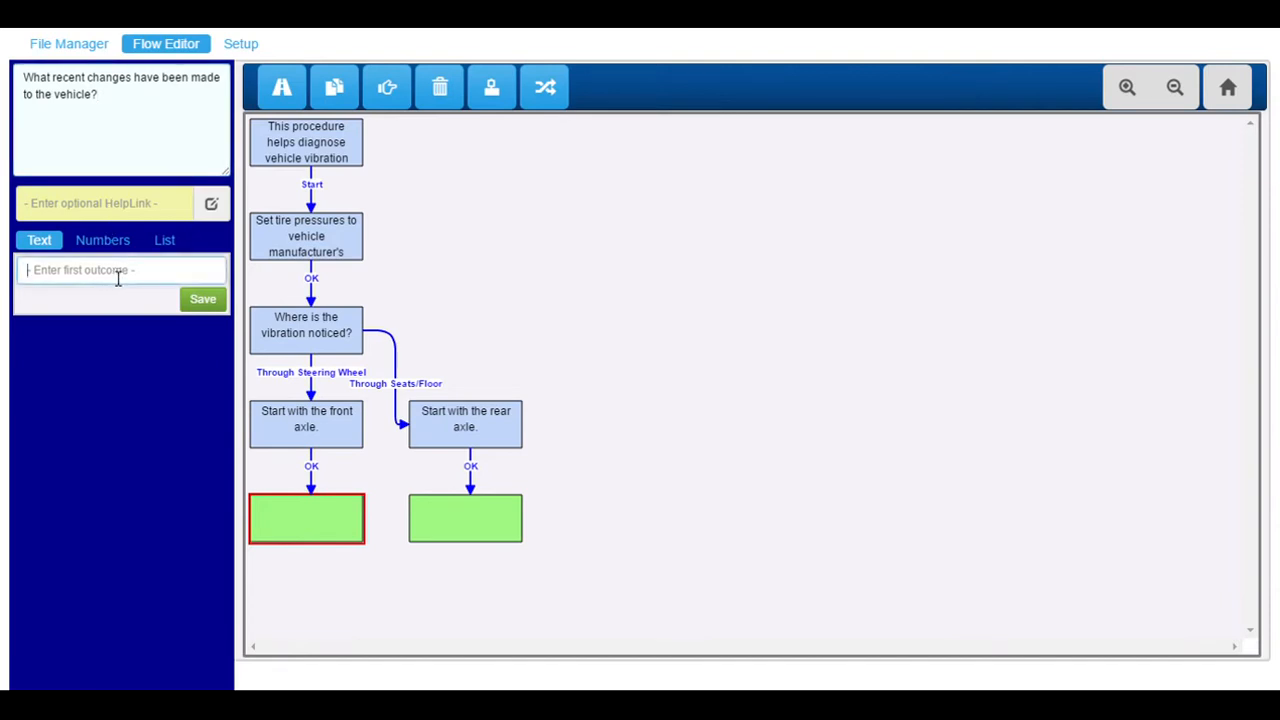
text(Tires)
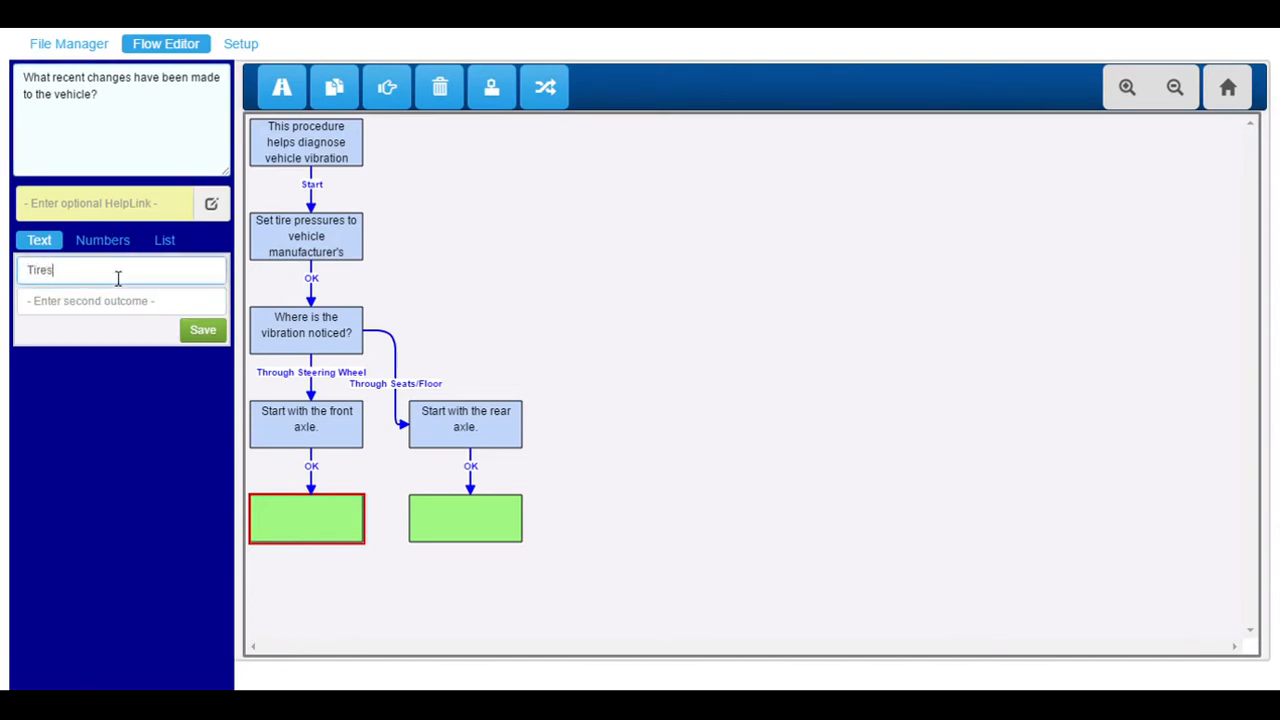
key(Tab)
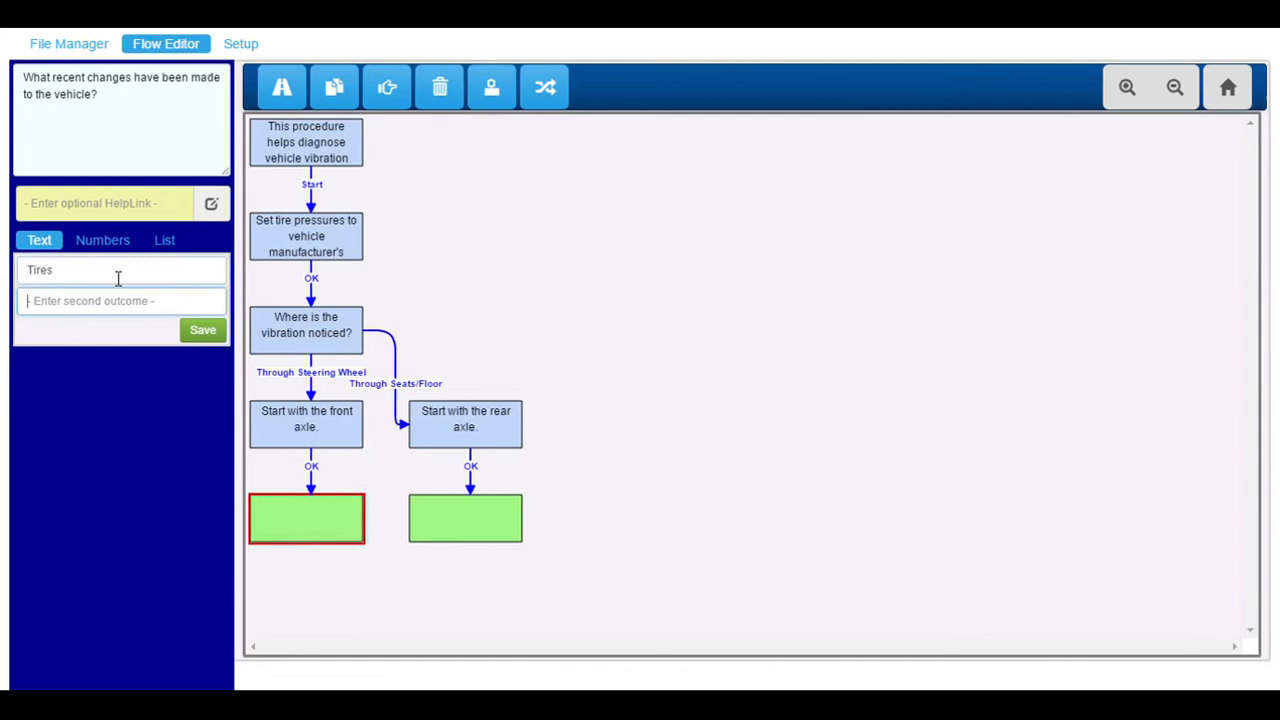
text(Wheels)
key(Tab)
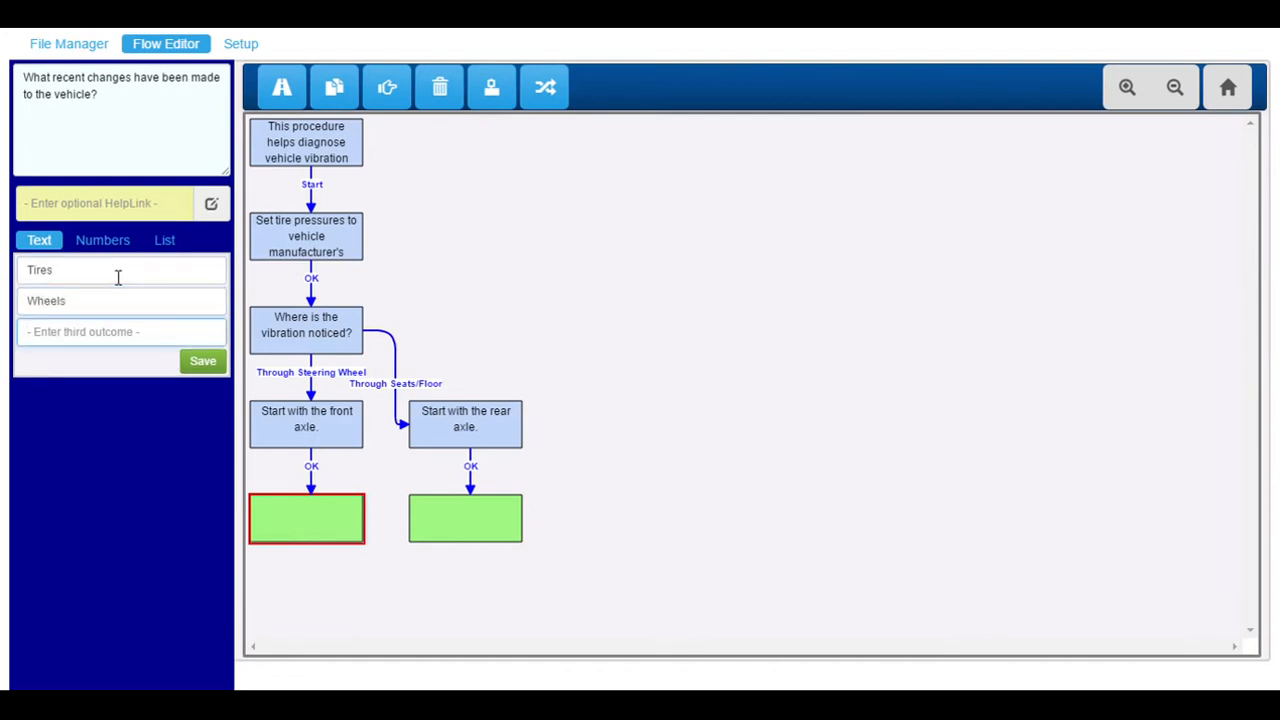
text(Vehicle Service)
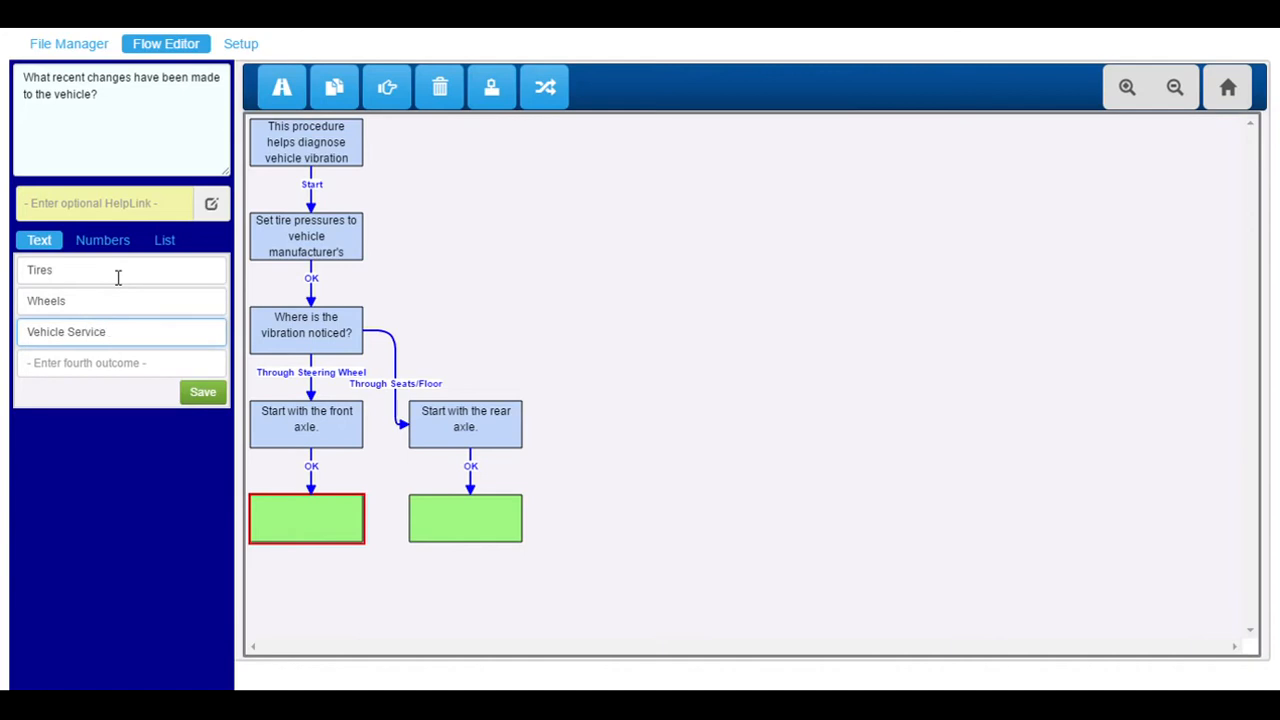
click(203, 392)
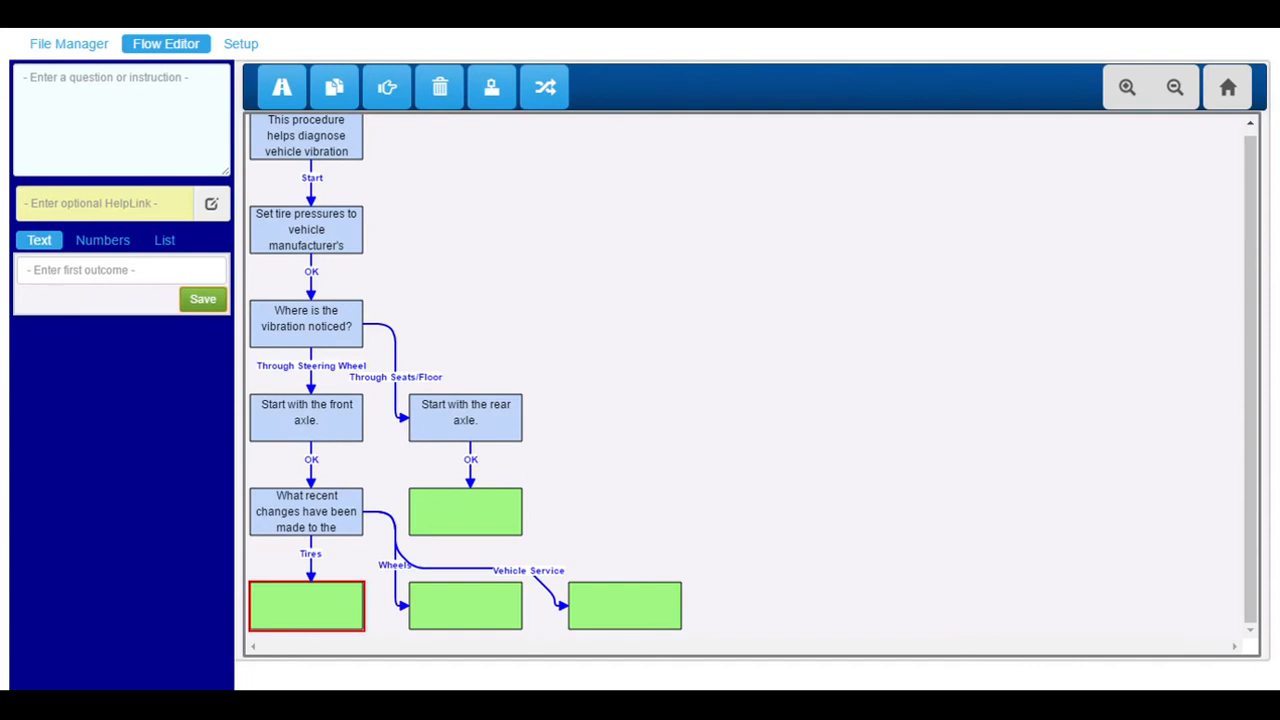
Generate the procedure as a Mobile Phone HTML file.
click(97, 45)
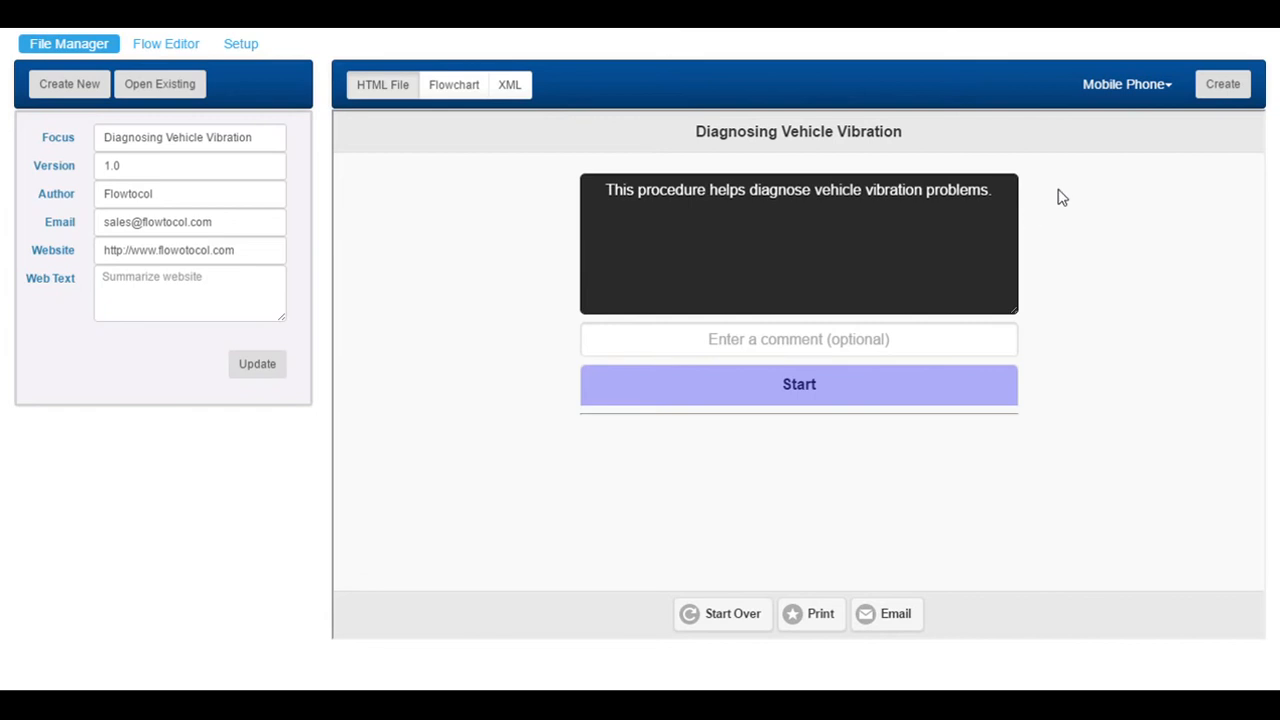
click(1176, 93)
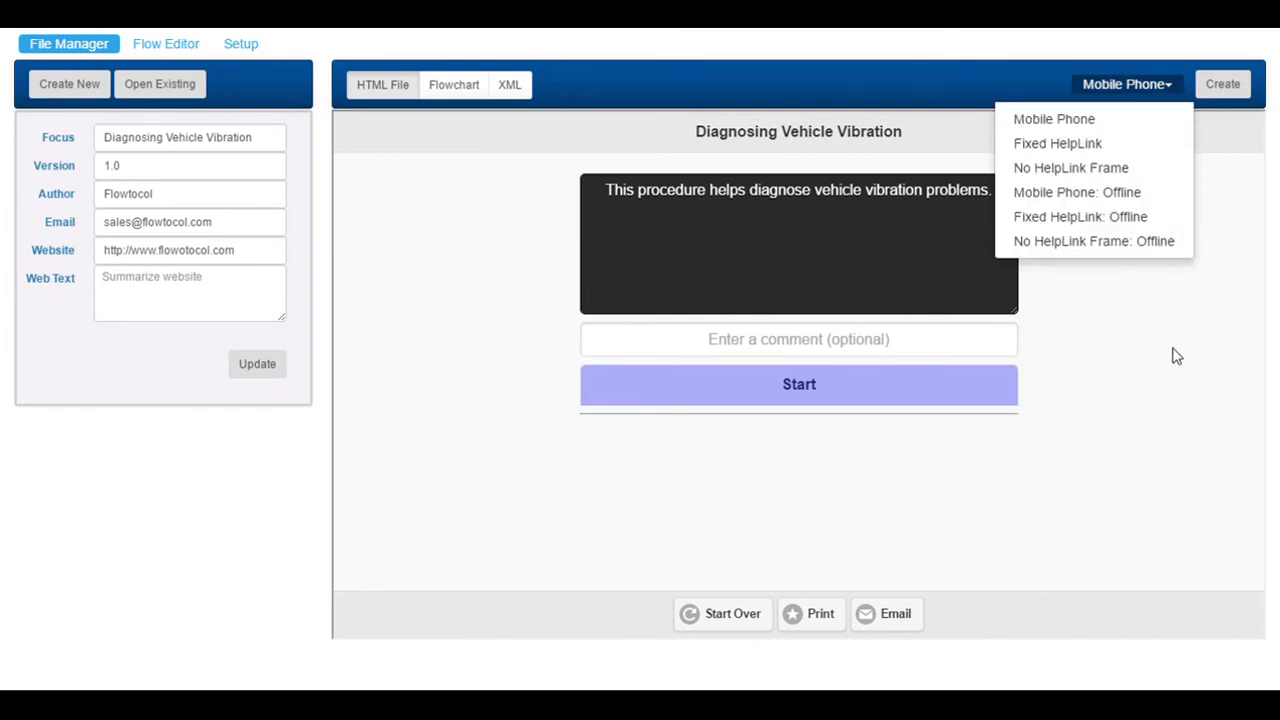
click(1169, 131)
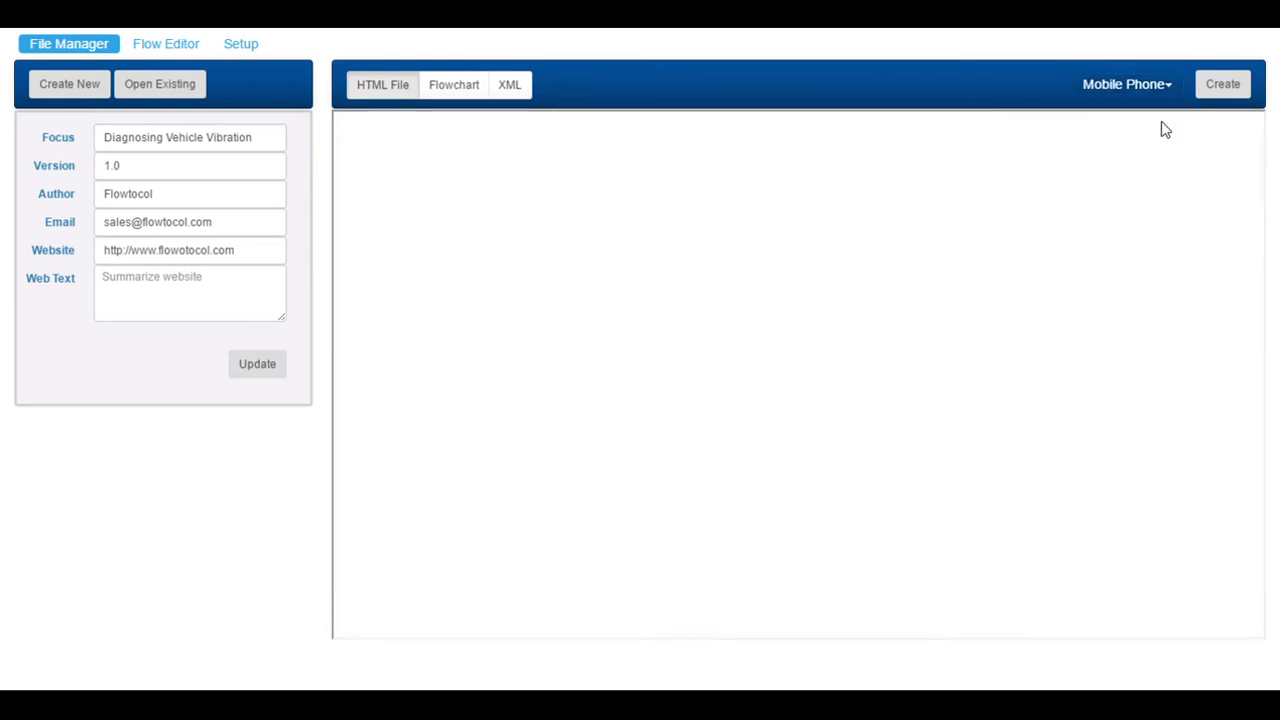
Run the preview through Start, OK, Through Seats/Floor and OK to completion.
click(806, 391)
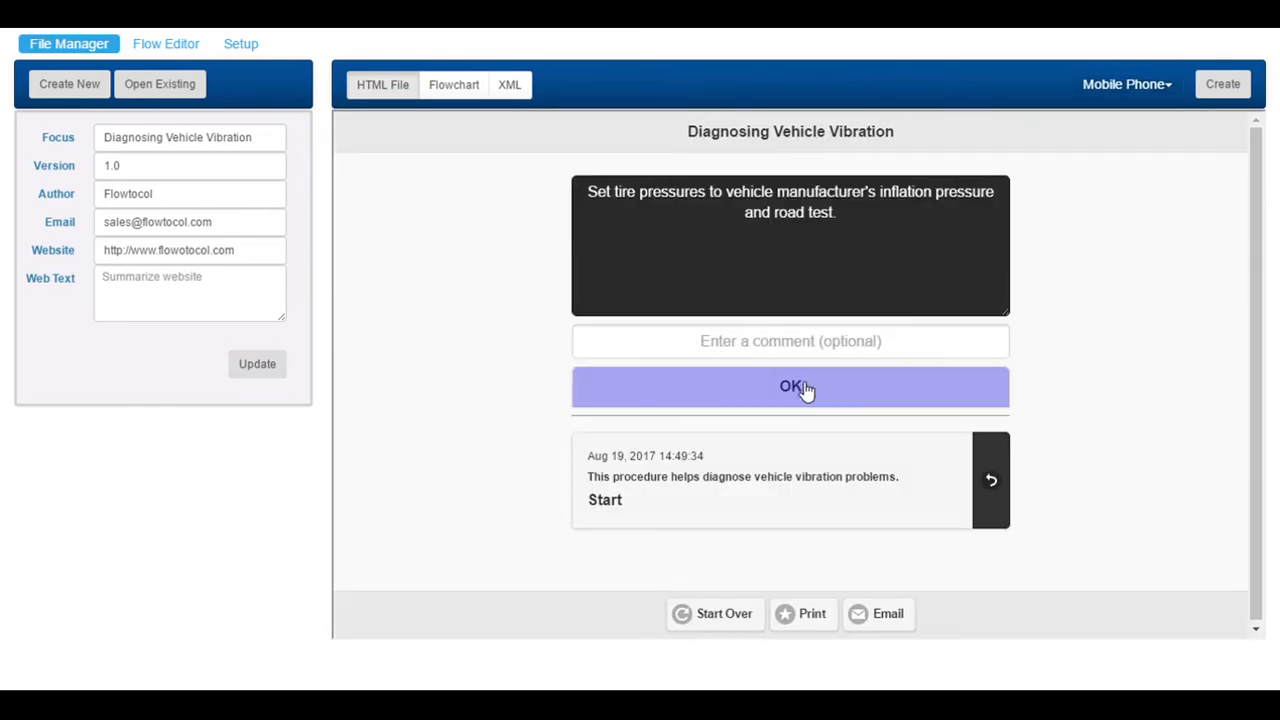
click(806, 391)
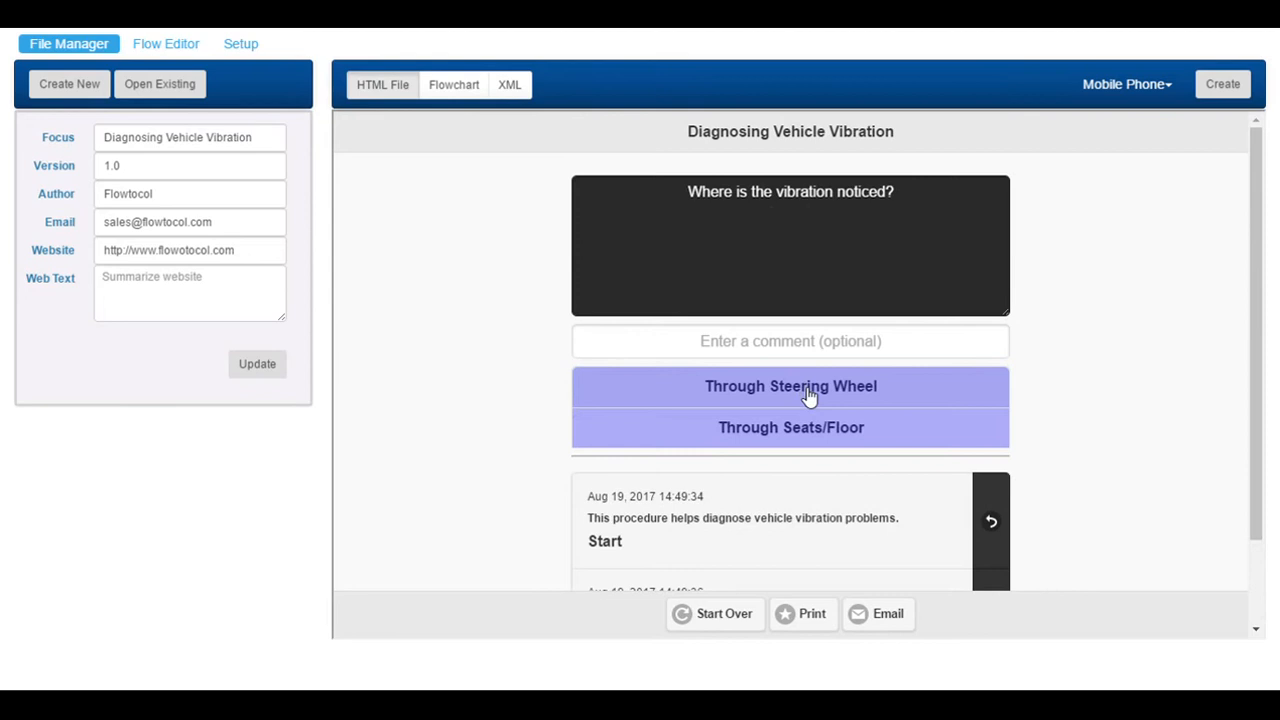
click(810, 434)
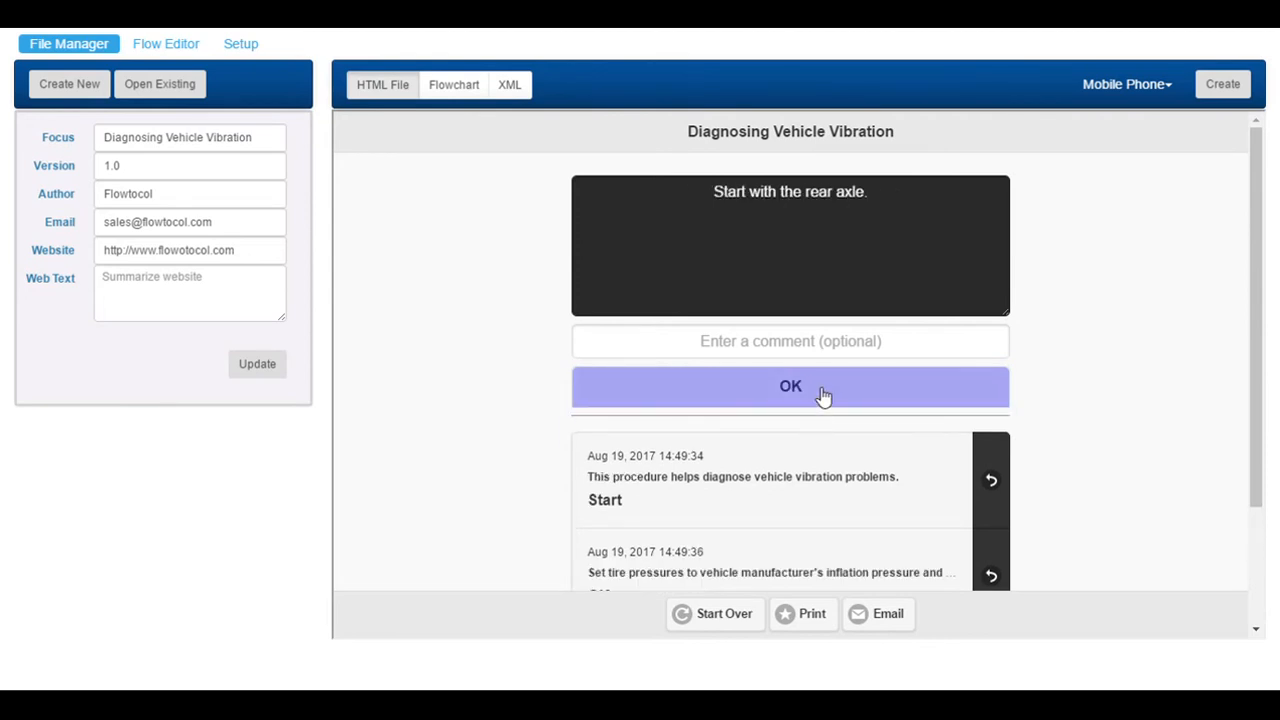
click(820, 393)
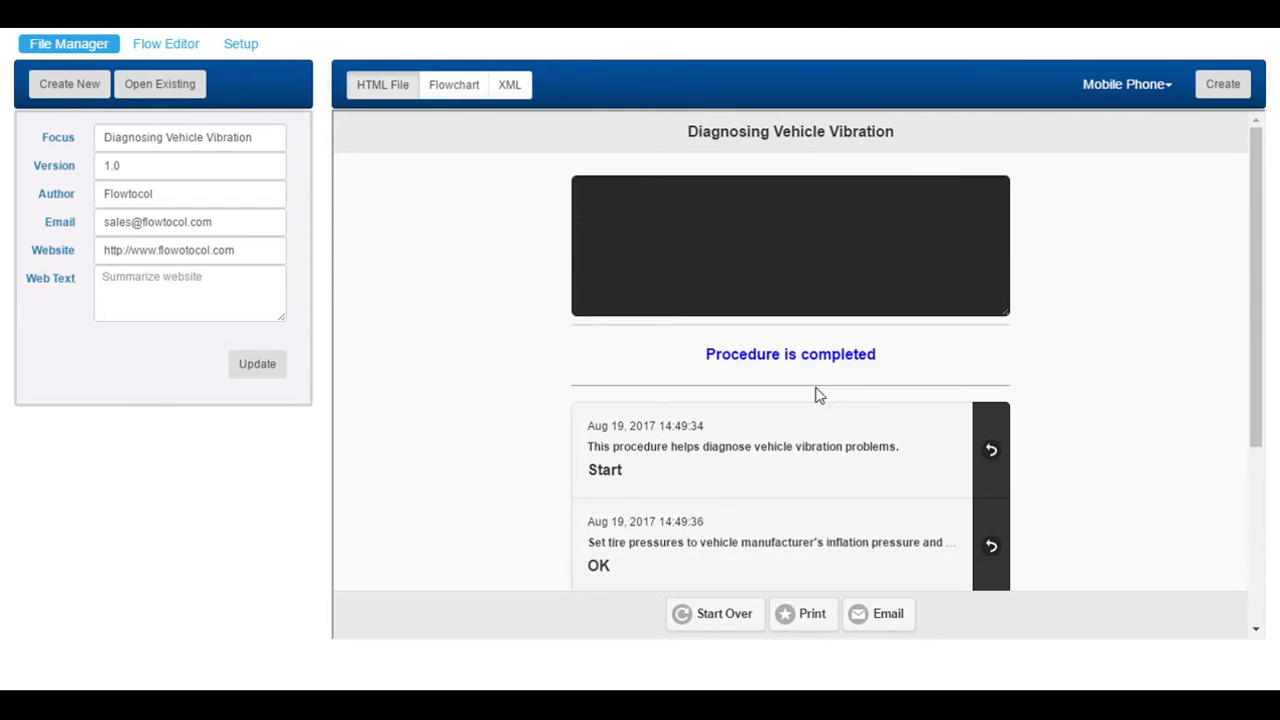